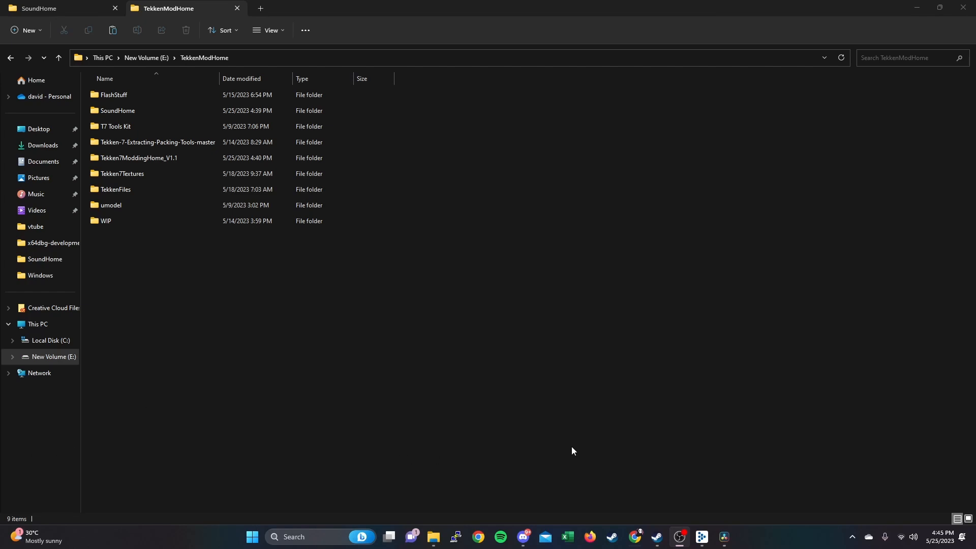
Switch to Chrome, preview the "bruh (1)" sound effect on Pixabay and download it as an MP3.
click(636, 536)
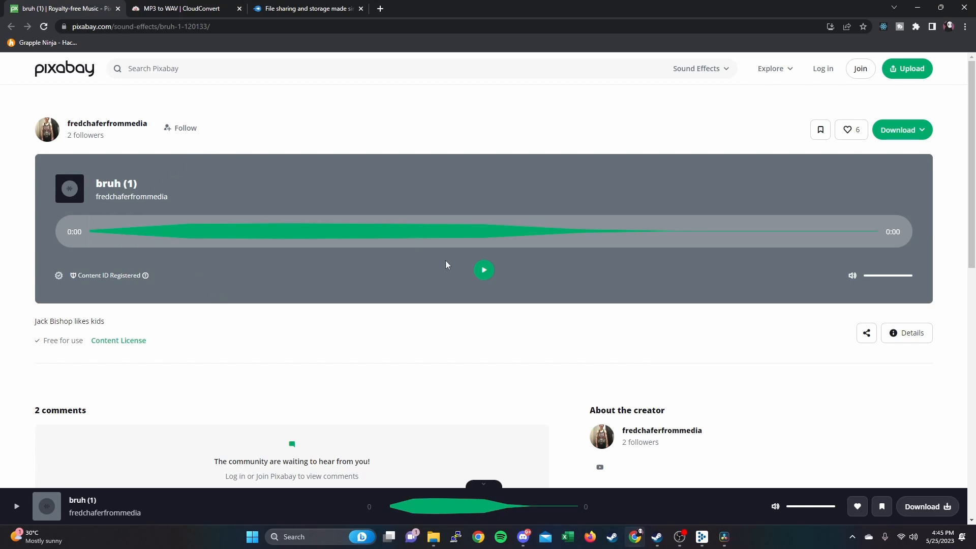
click(484, 272)
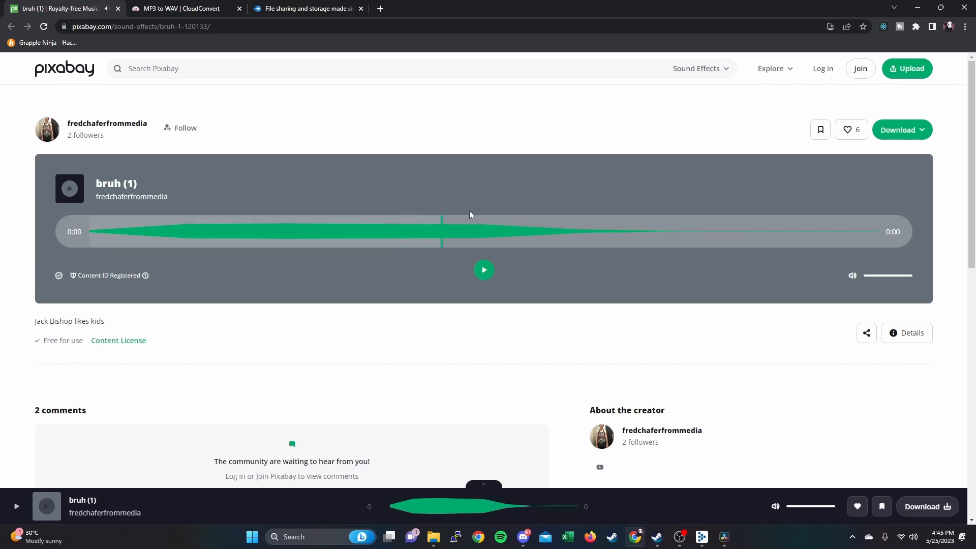
click(891, 133)
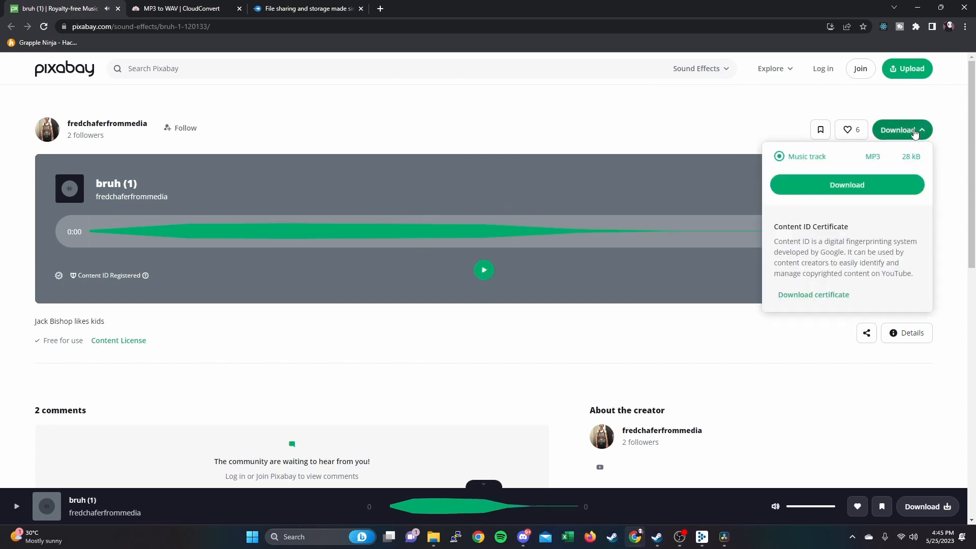
click(870, 184)
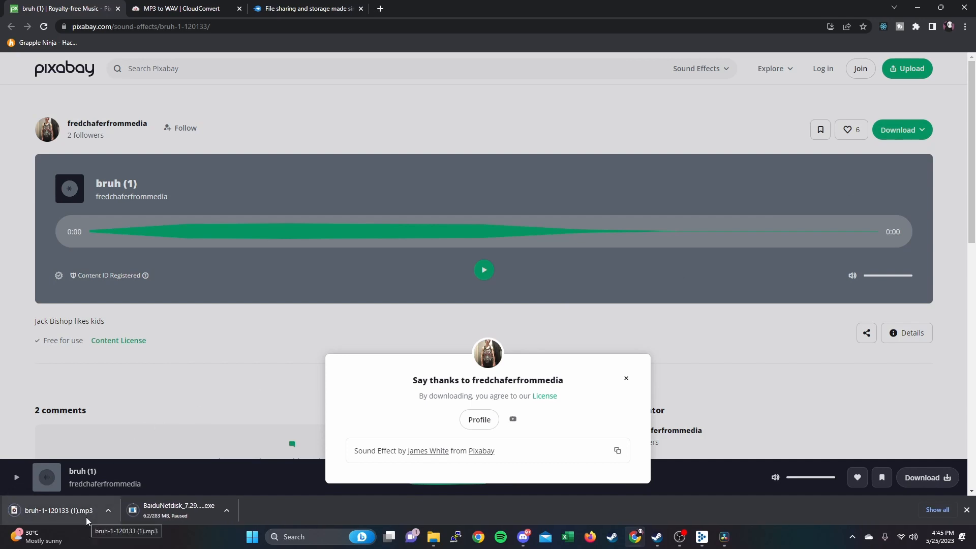
Convert bruh-1-120133 (1).mp3 from Downloads to WAV in CloudConvert and download the converted file.
click(183, 9)
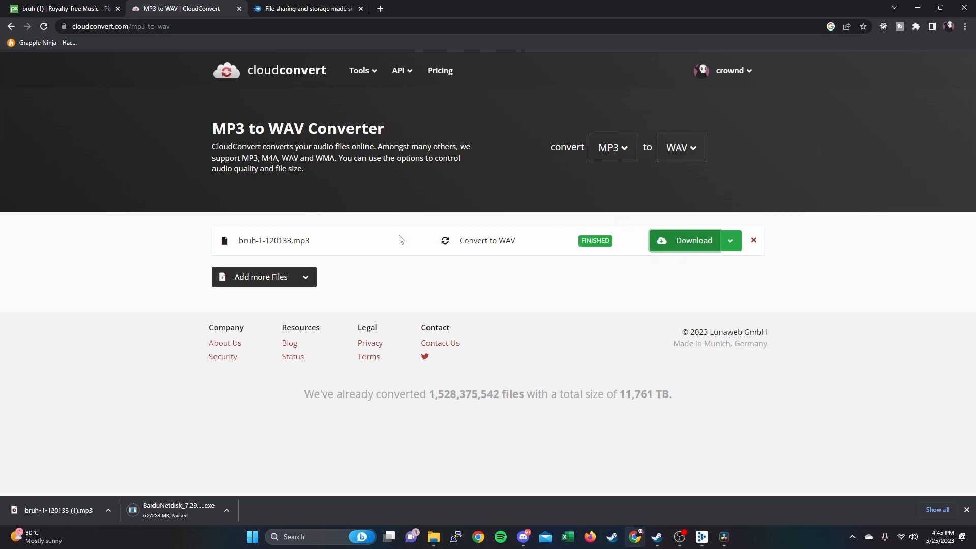
click(285, 279)
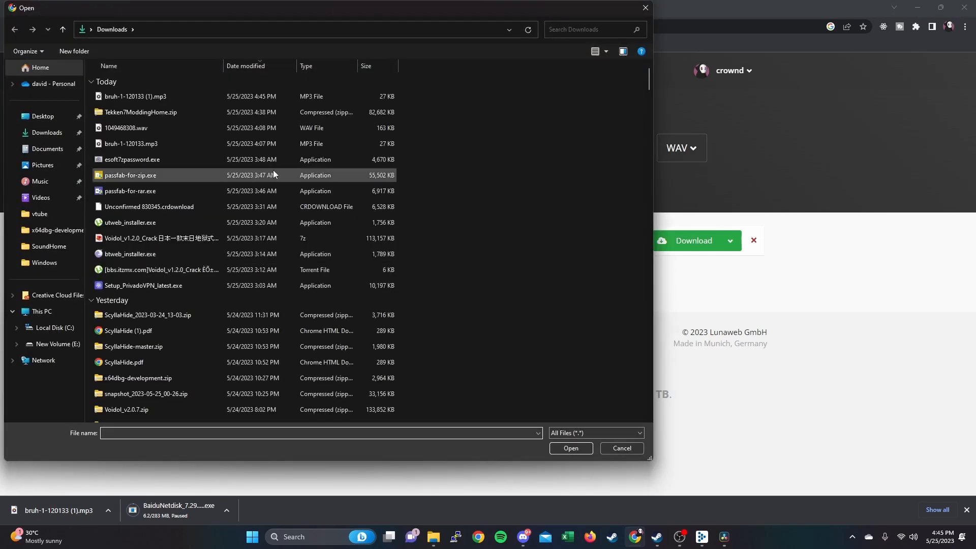
double_click(228, 99)
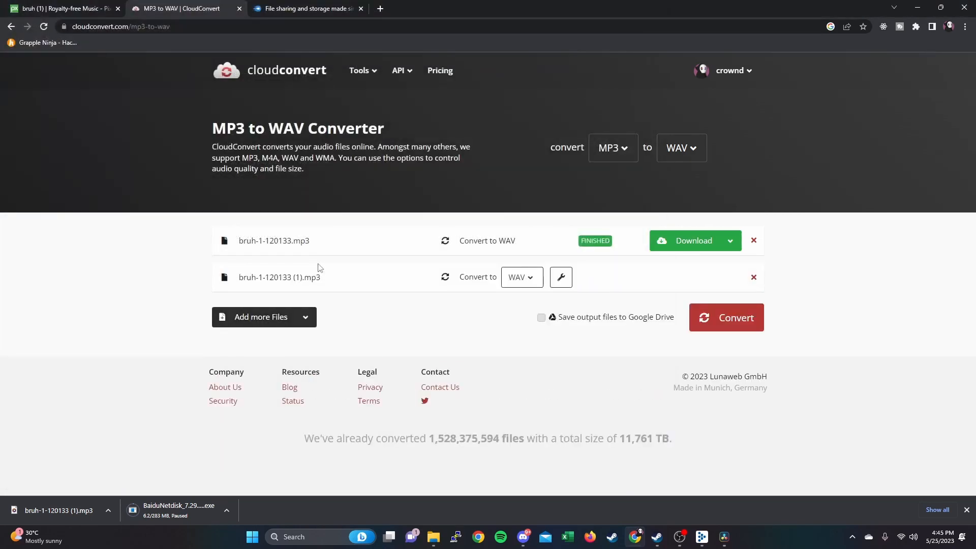
click(727, 327)
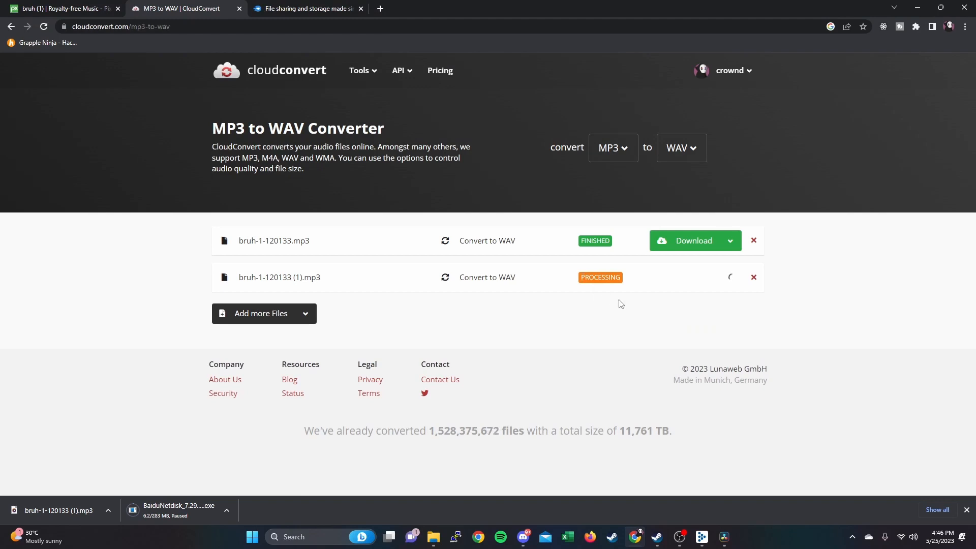
click(681, 277)
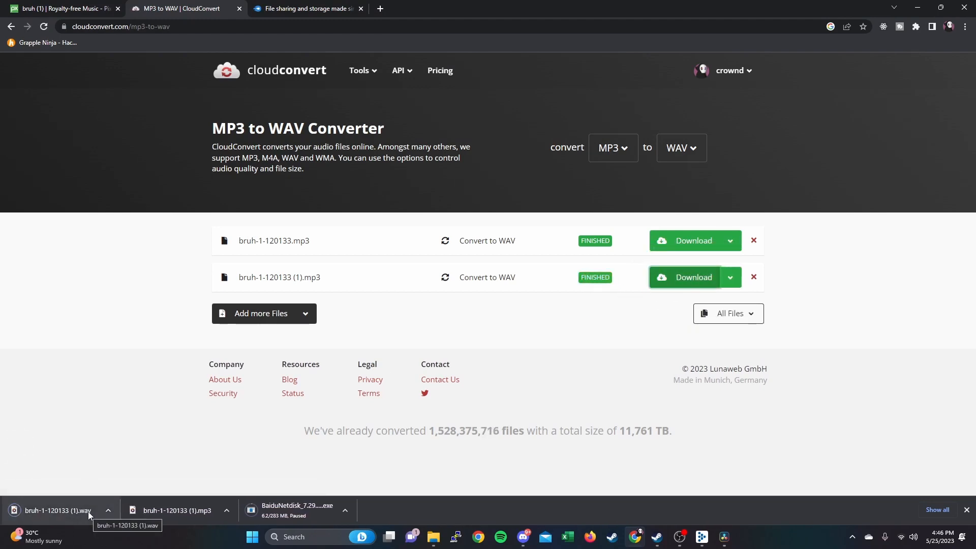
Switch to File Explorer and open TekkenFiles > TekkenGame > Content > WwiseAudio > Windows inside TekkenModHome.
mouse_move(433, 542)
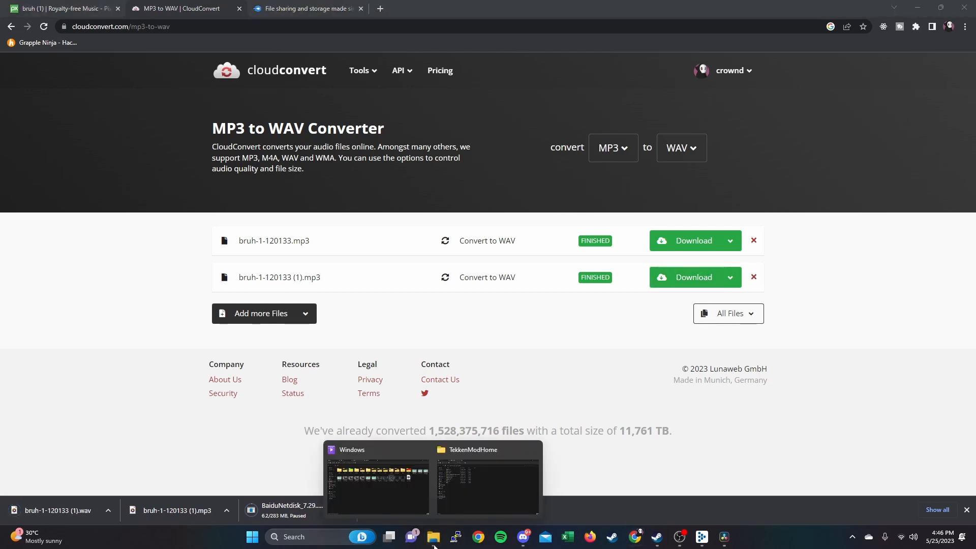
click(456, 501)
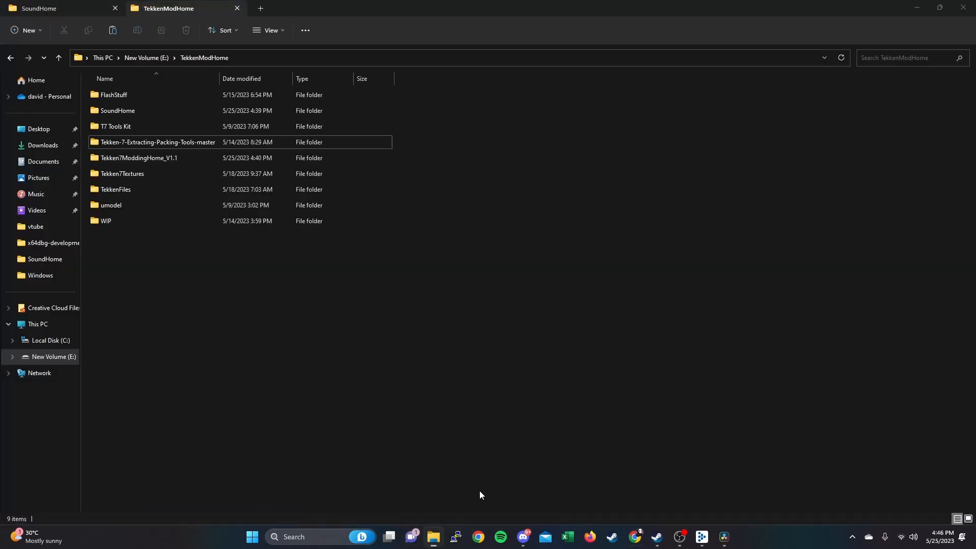
double_click(166, 190)
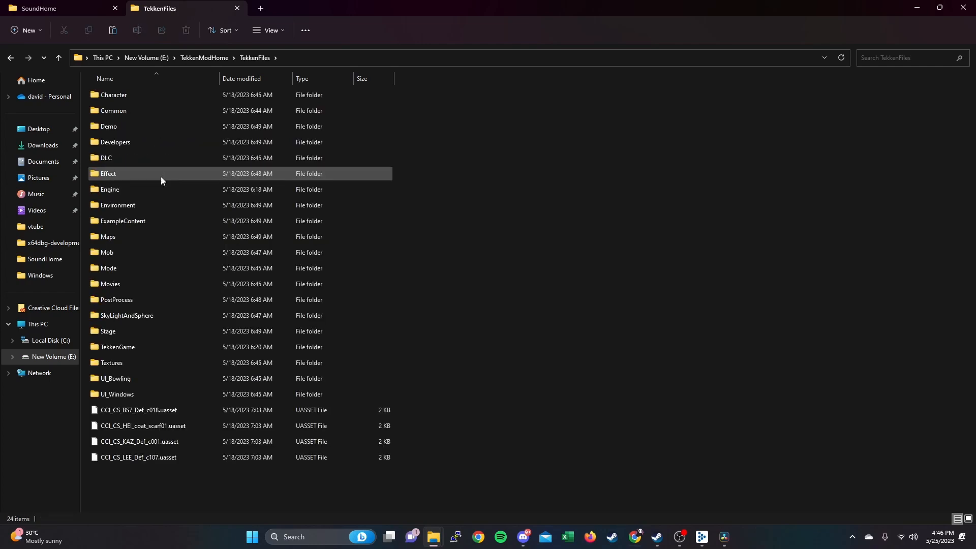
double_click(169, 346)
double_click(138, 110)
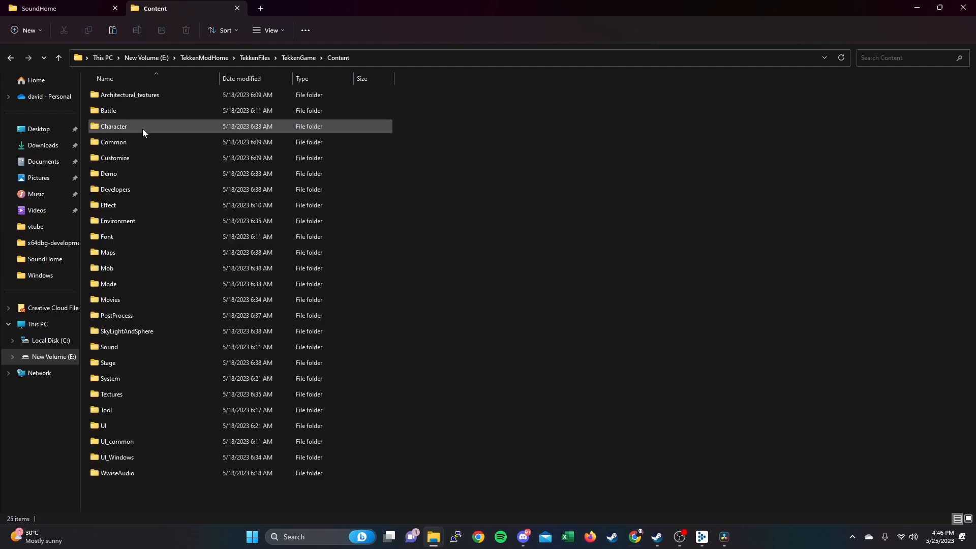
double_click(124, 475)
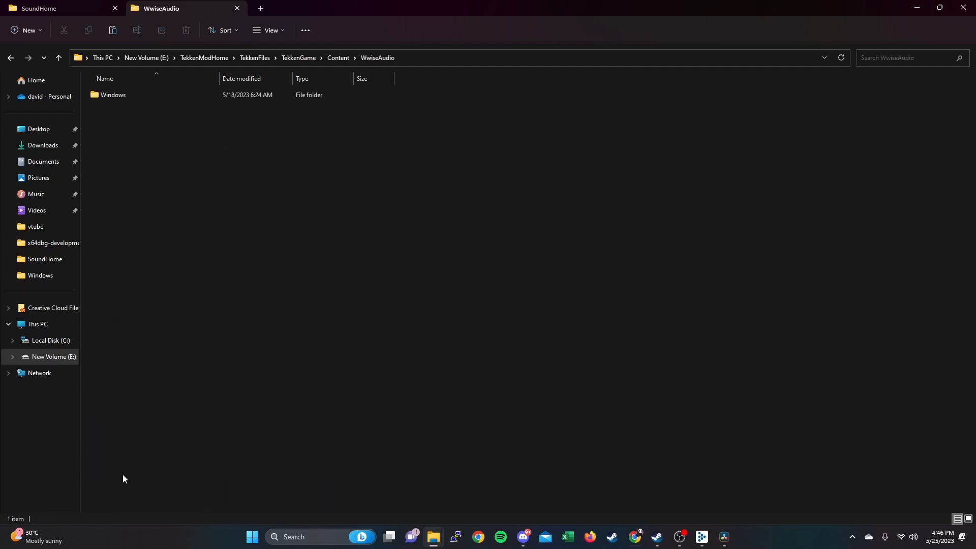
double_click(119, 95)
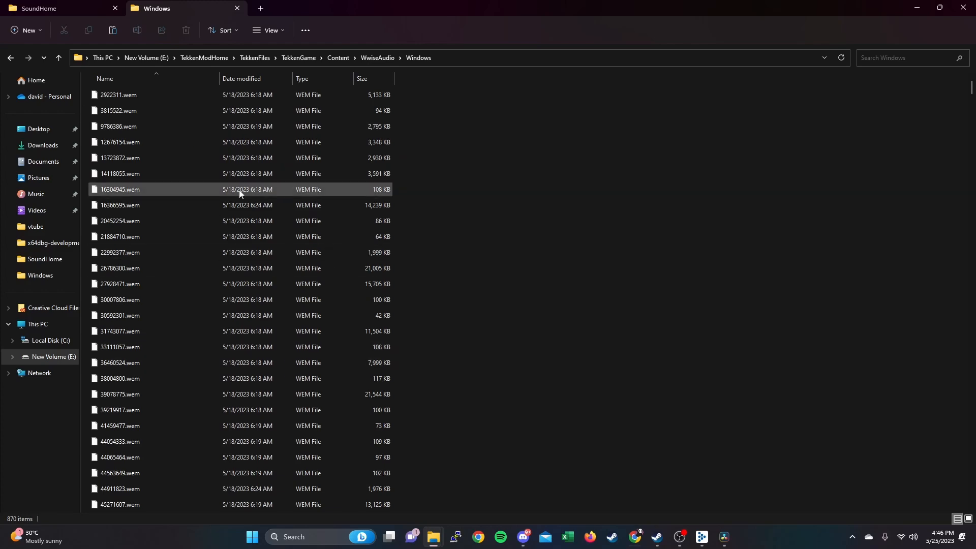
Copy the voice bank AkBankVoiceASA.bnk from the Windows folder into the SoundHome folder in TekkenModHome.
scroll(435, 259, down, 2)
drag(972, 92, 922, 429)
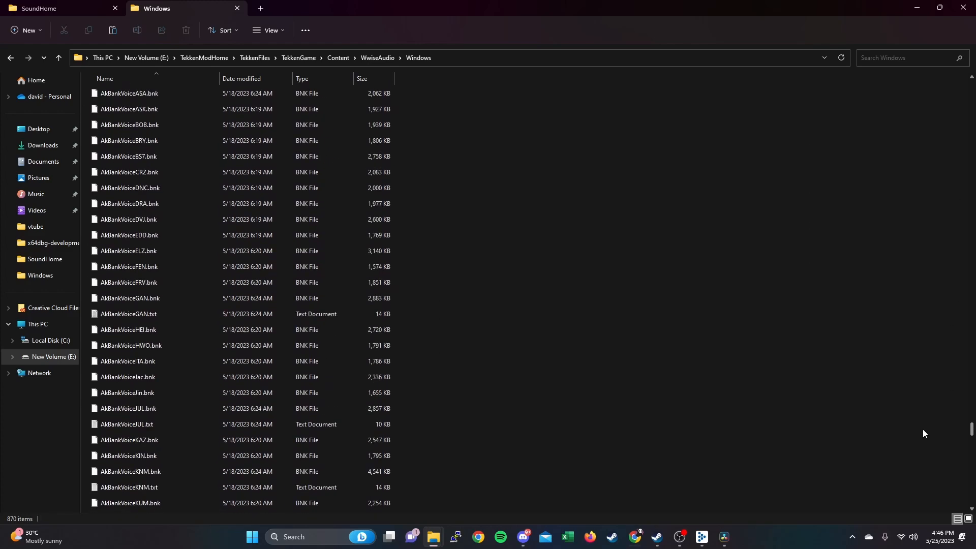
scroll(144, 252, up, 4)
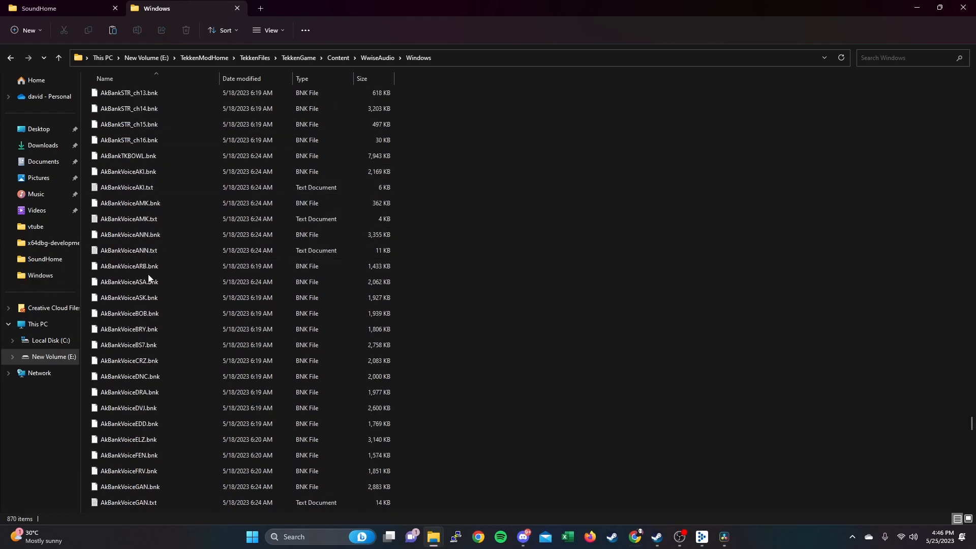
scroll(151, 280, up, 1)
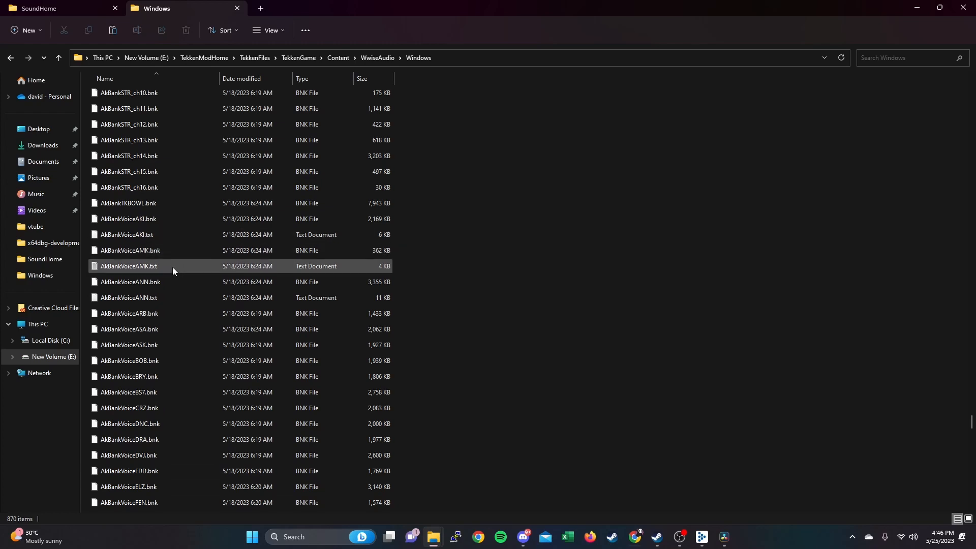
scroll(169, 224, up, 3)
scroll(166, 282, down, 4)
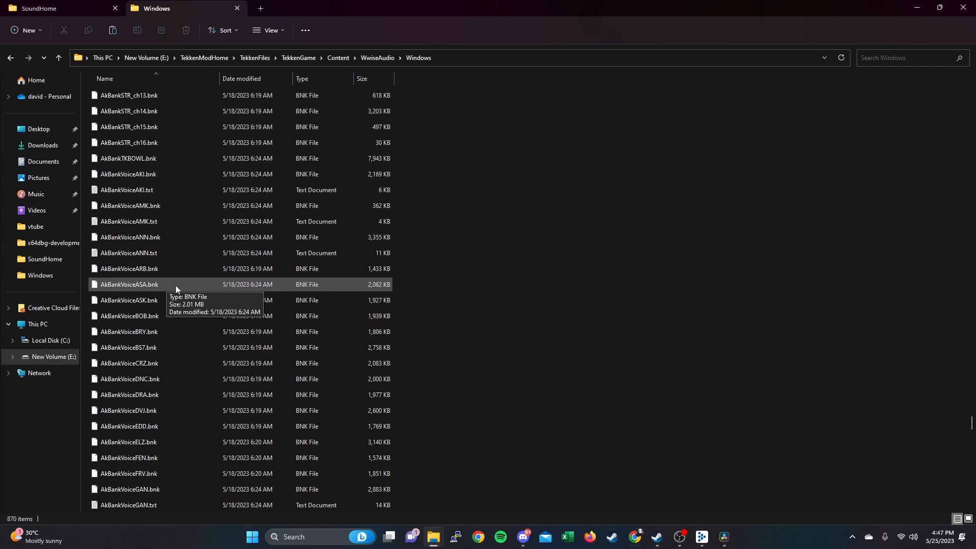
click(175, 286)
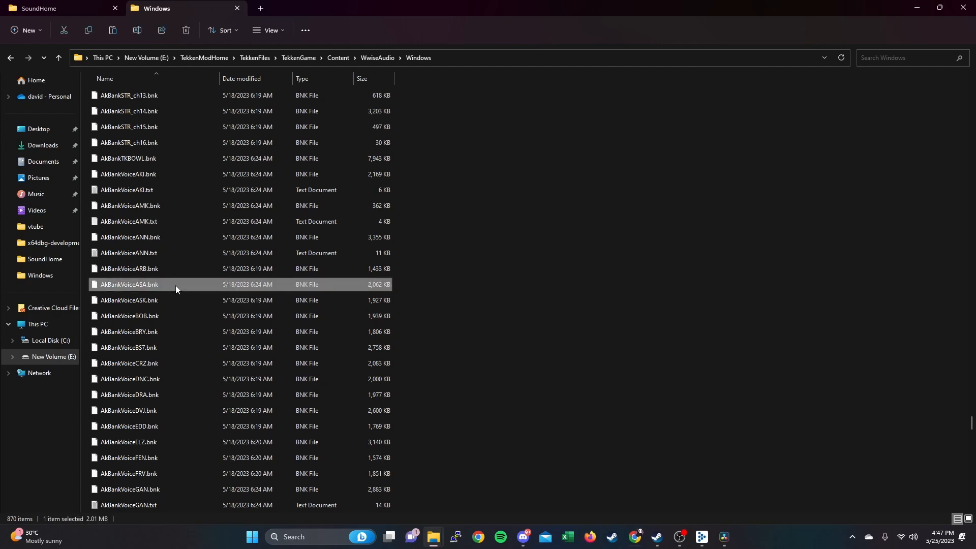
click(64, 5)
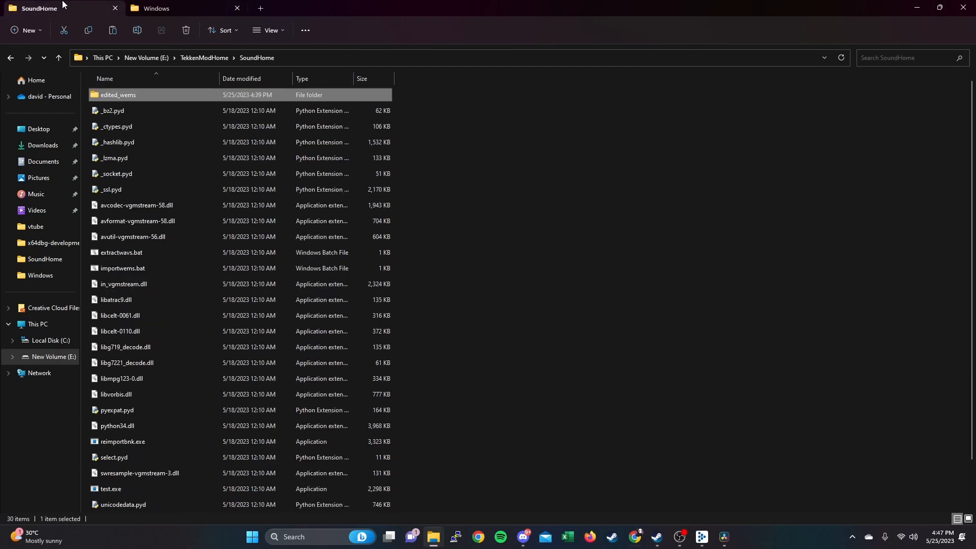
click(201, 57)
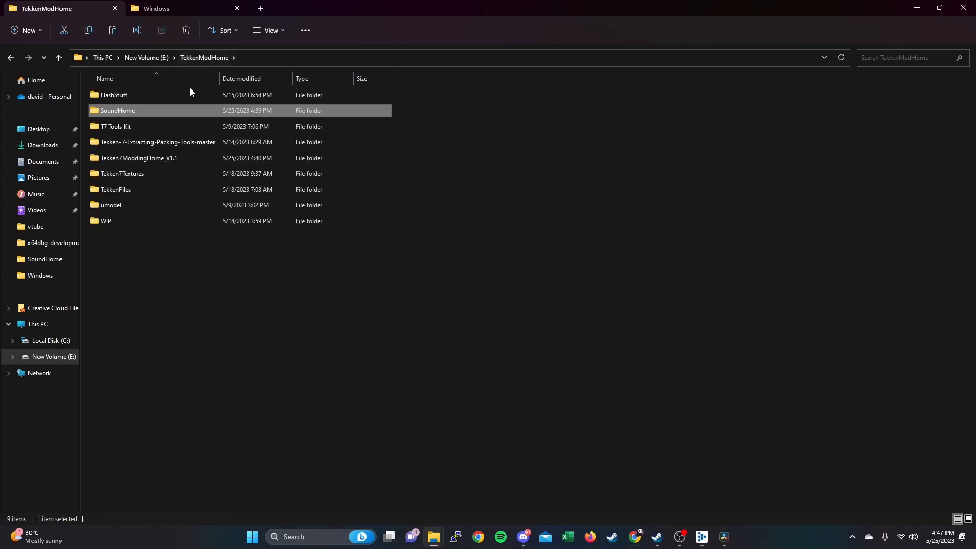
double_click(135, 111)
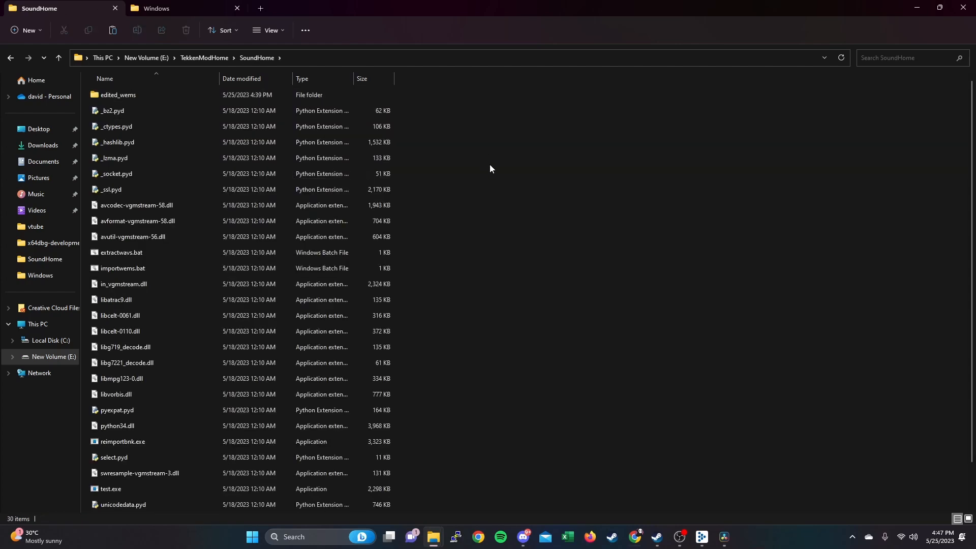
key(ctrl+v)
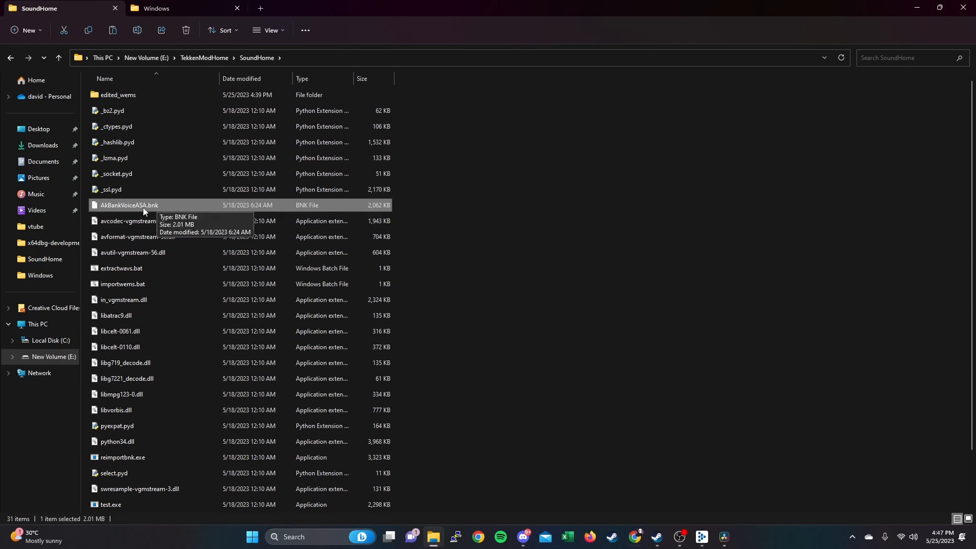
Extract the WAV files from AkBankVoiceASA.bnk by running extractwavs.bat on it, and quit the sound tool.
drag(150, 207, 148, 272)
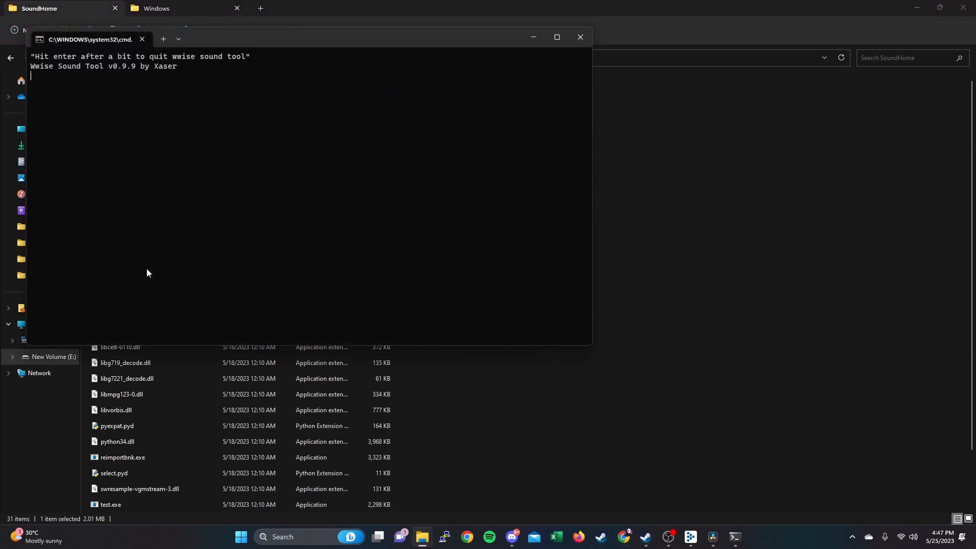
key(Return)
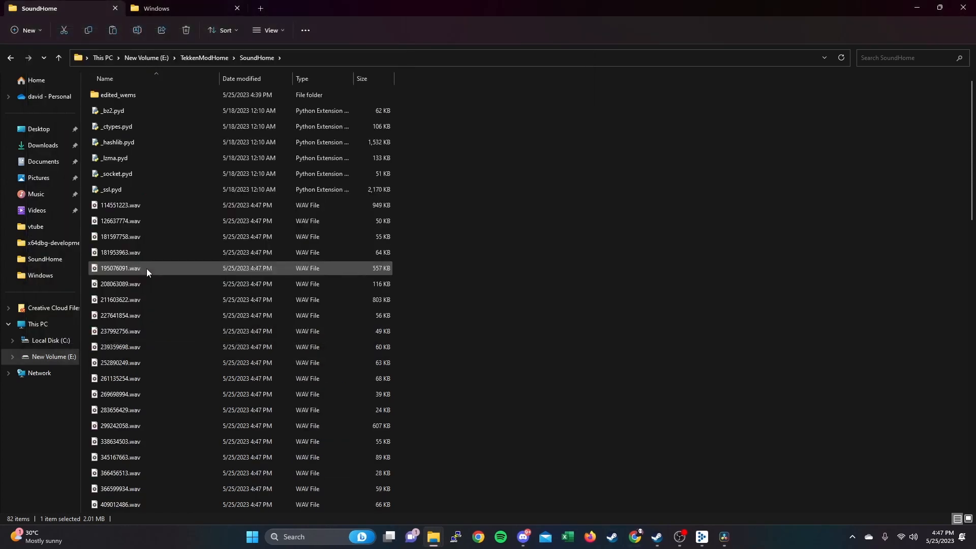
Look through the extracted WAV files, play 1049468308.wav and close the media player.
scroll(176, 308, down, 7)
scroll(176, 308, down, 5)
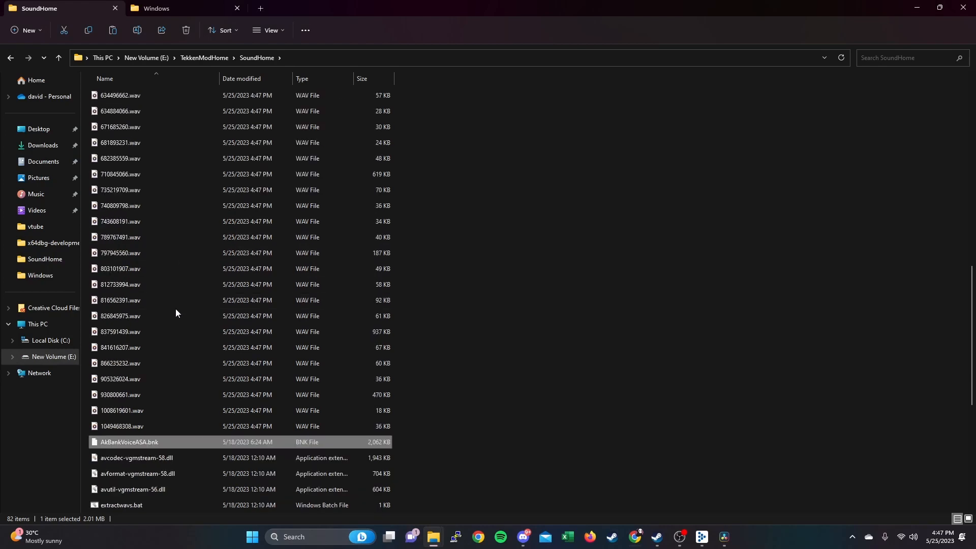
scroll(175, 312, down, 1)
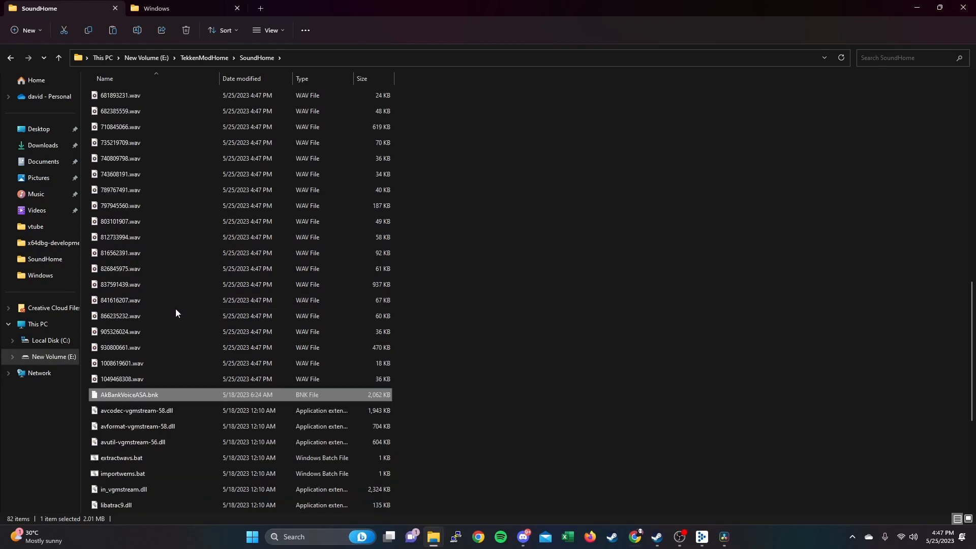
double_click(153, 382)
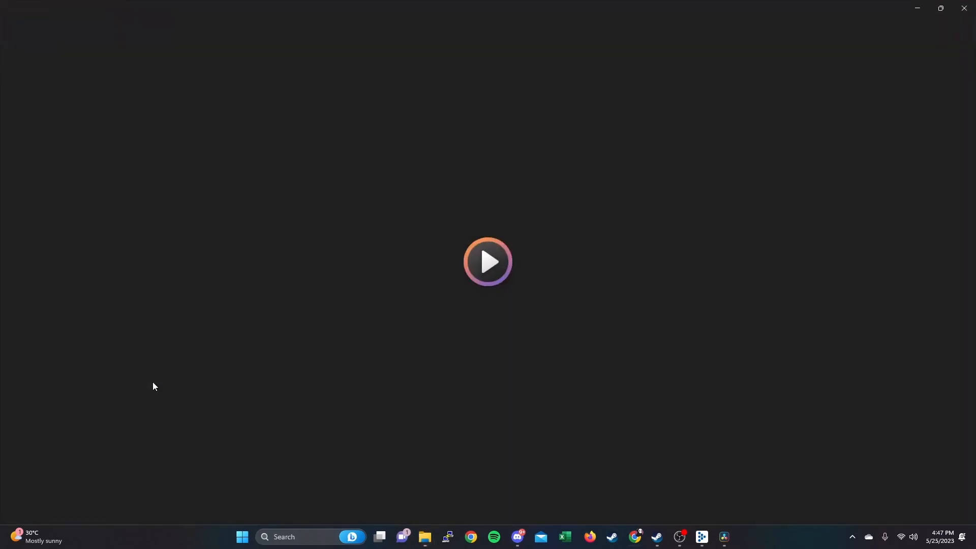
click(970, 7)
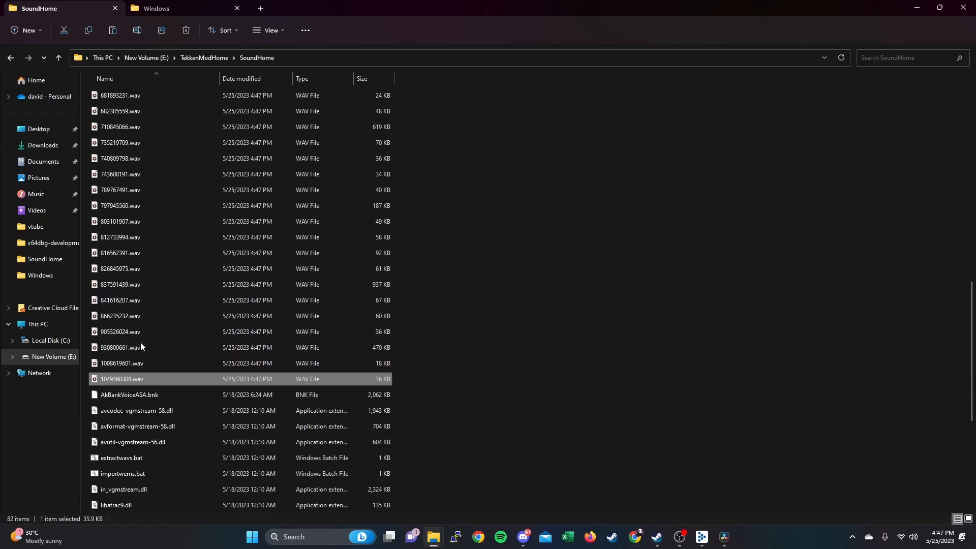
Copy the base file name of 1049468308.wav in SoundHome without renaming the file.
click(145, 377)
key(ctrl+c)
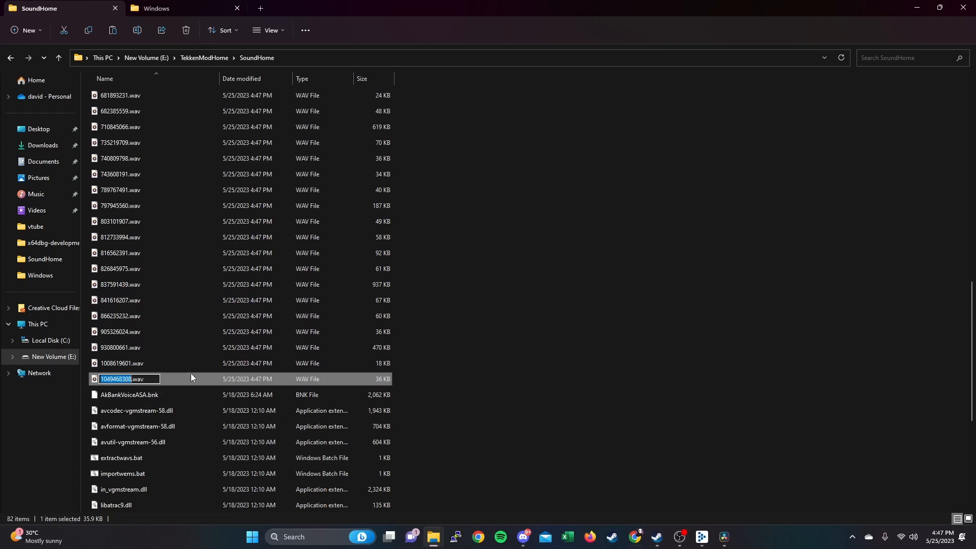
click(481, 323)
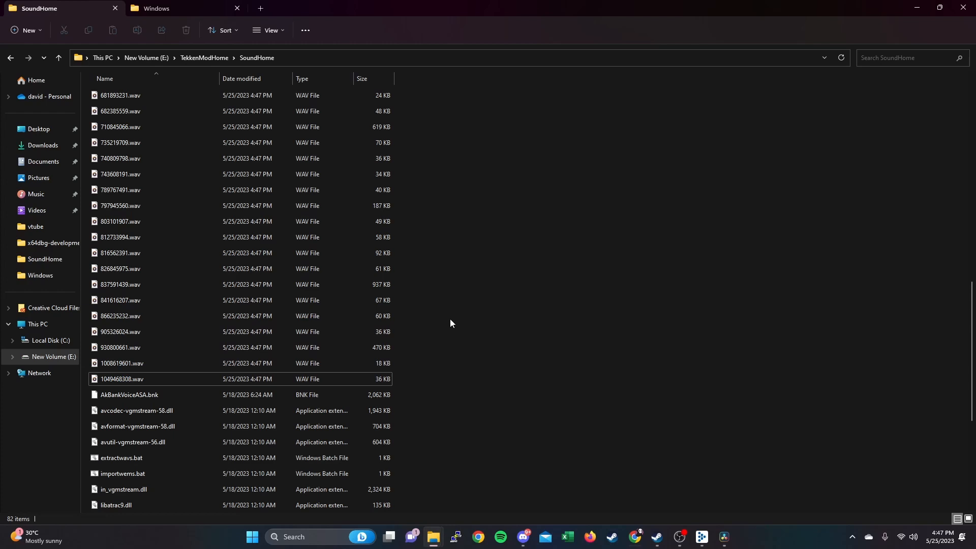
click(260, 8)
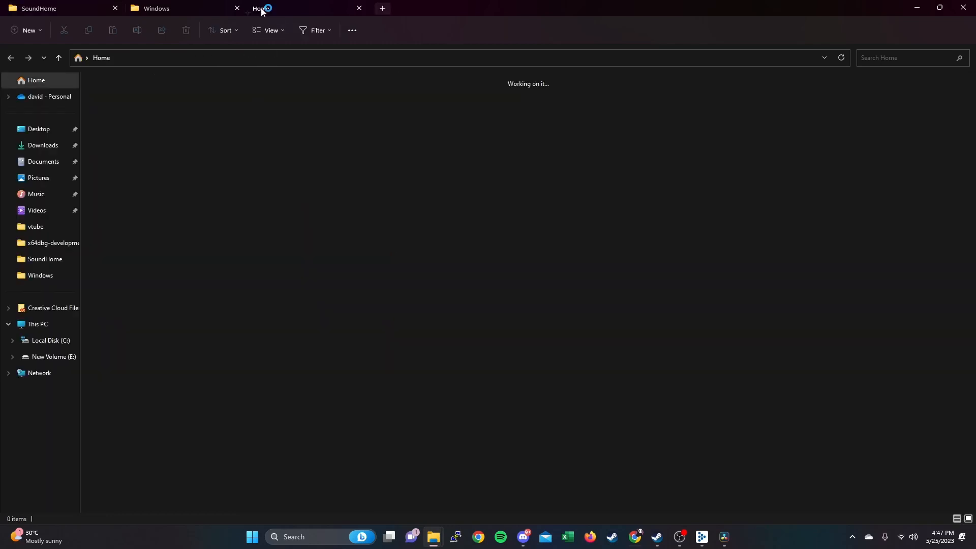
click(51, 147)
click(135, 107)
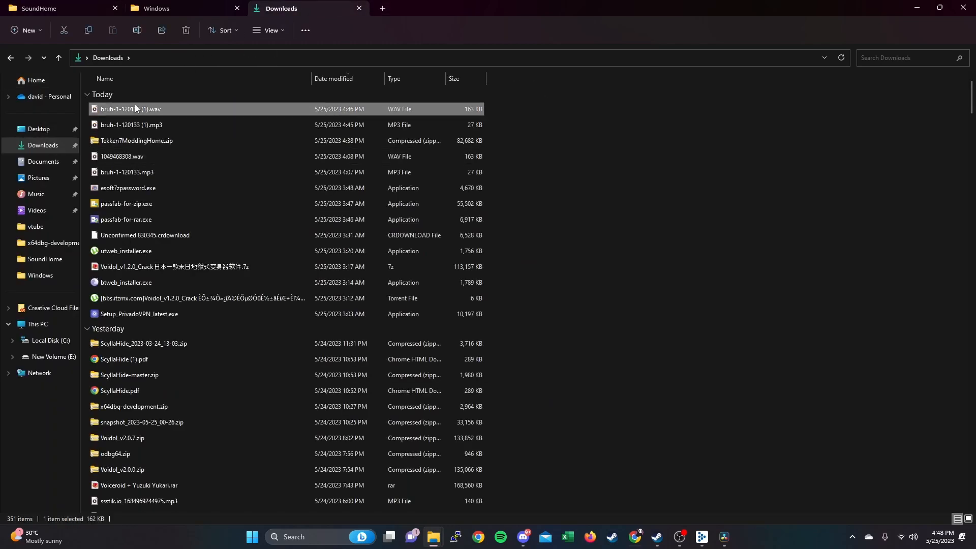
click(135, 108)
key(ctrl+v)
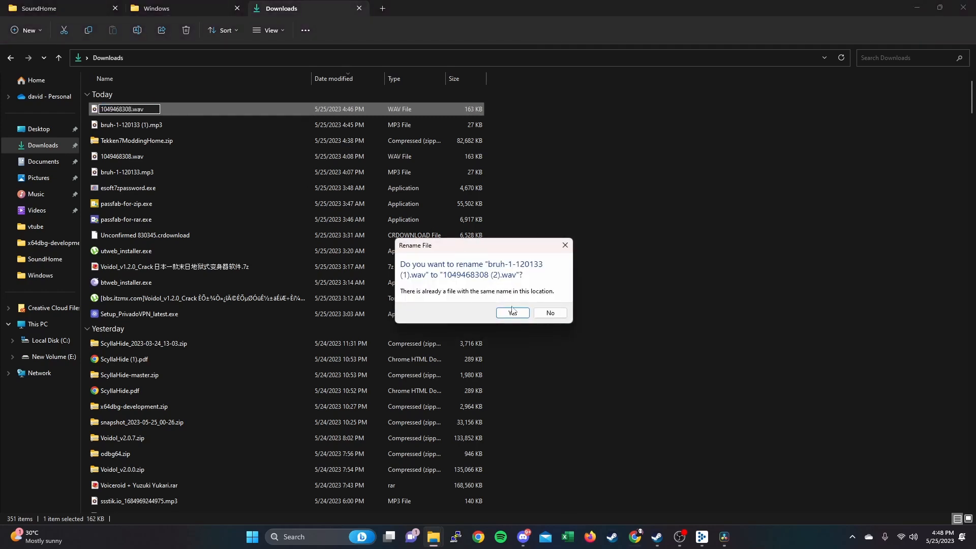
click(513, 313)
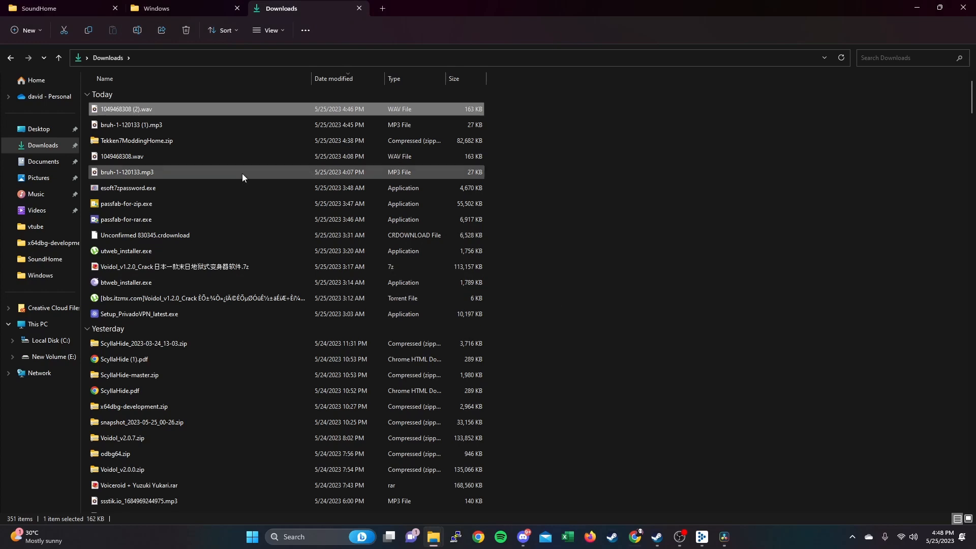
click(224, 161)
key(Delete)
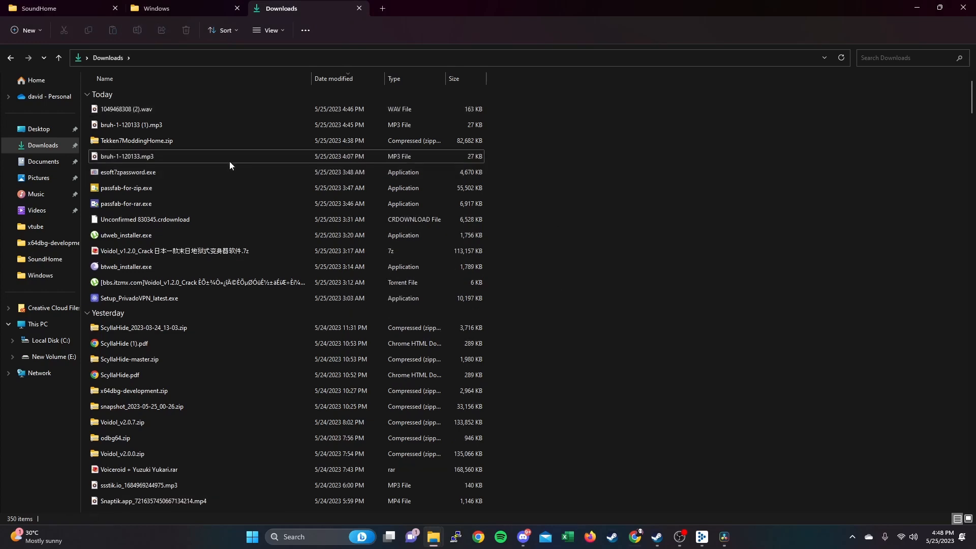
click(196, 111)
key(F2)
key(Right)
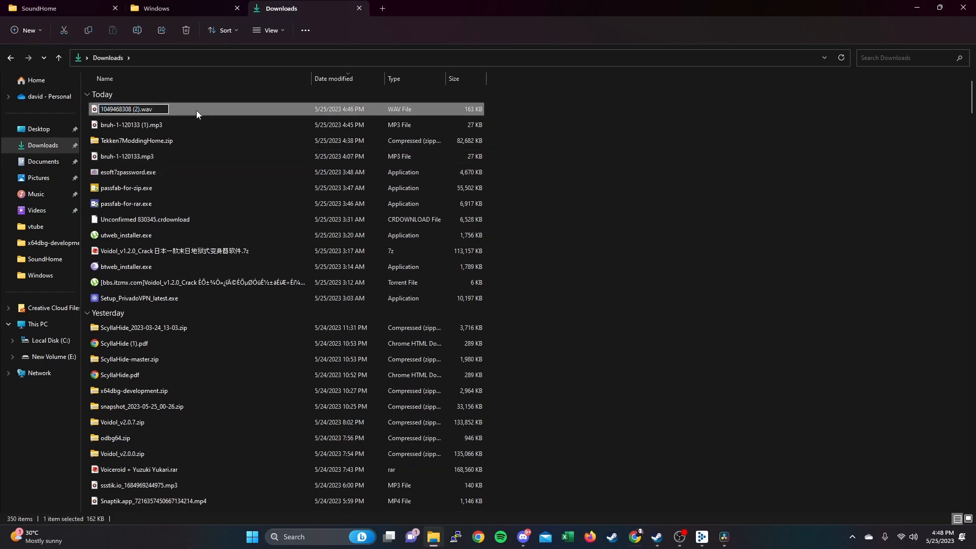
key(BackSpace)
key(BackSpace)
key(BackSpace)
key(BackSpace)
key(Return)
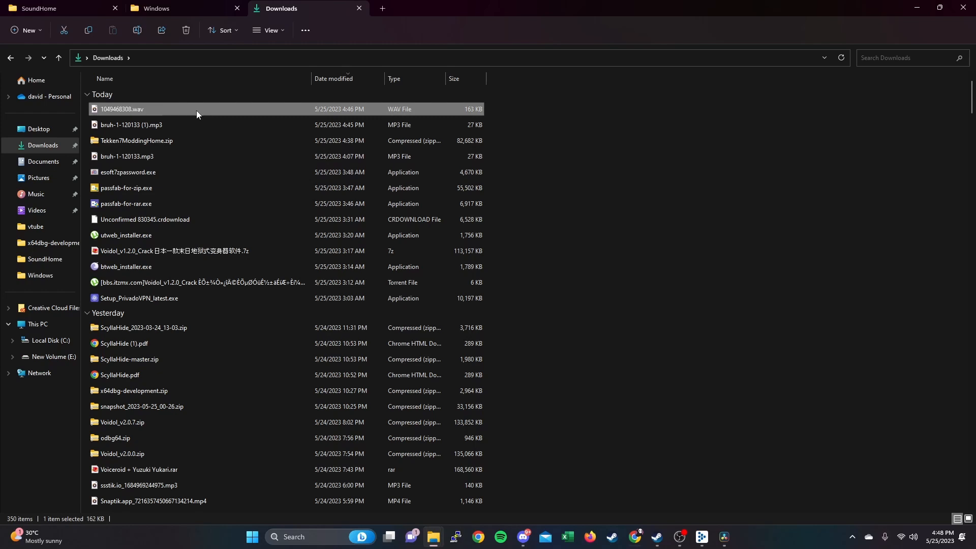
key(F2)
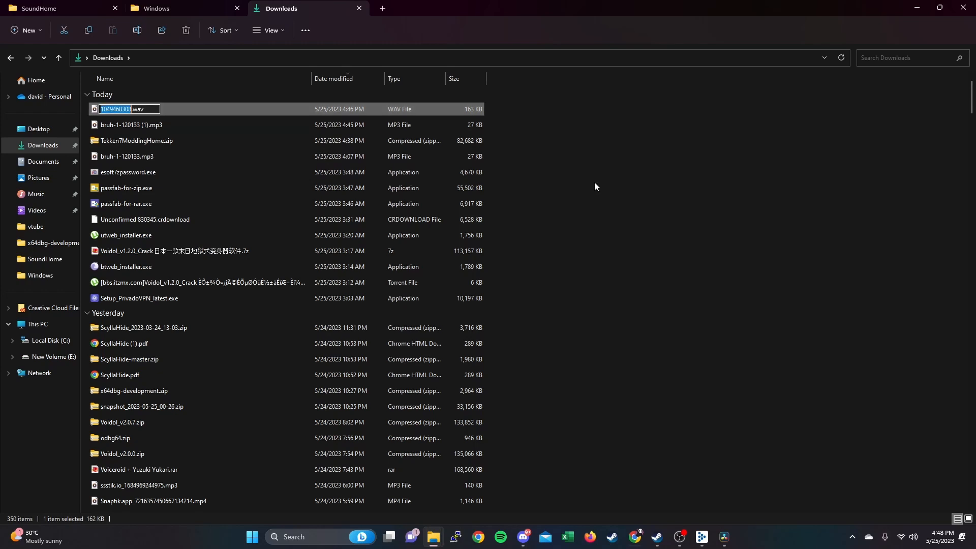
click(155, 13)
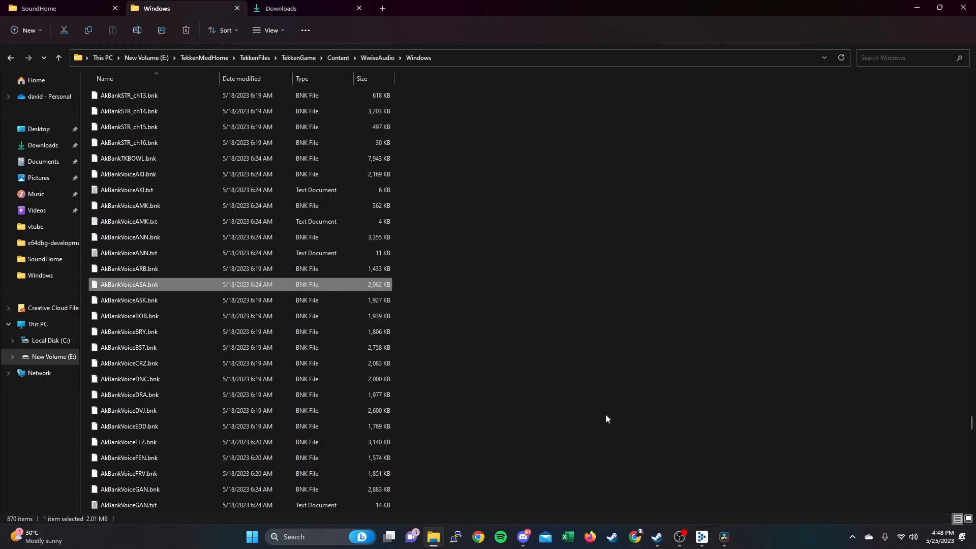
Switch to the Audiokinetic Launcher and select release 2018.1 from all Wwise versions offered for installation.
click(695, 533)
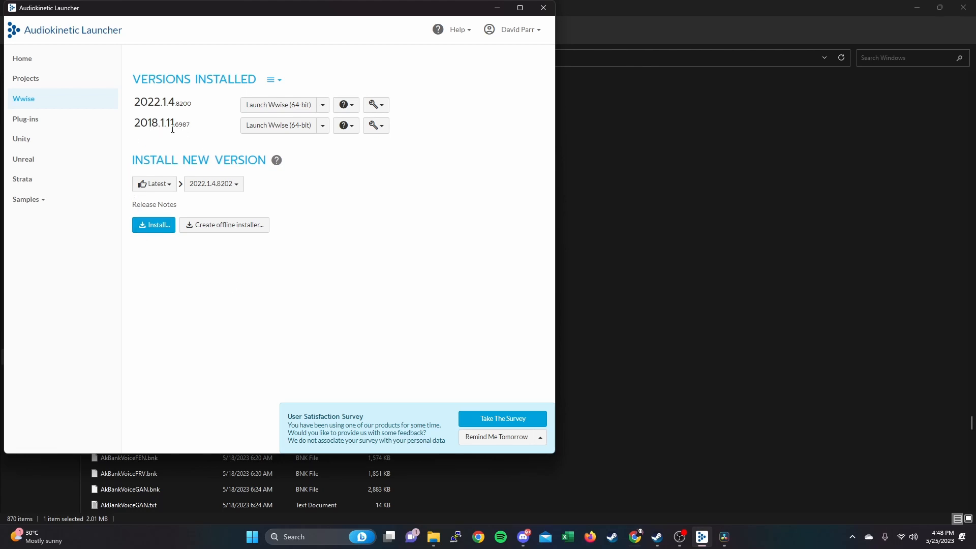
click(239, 185)
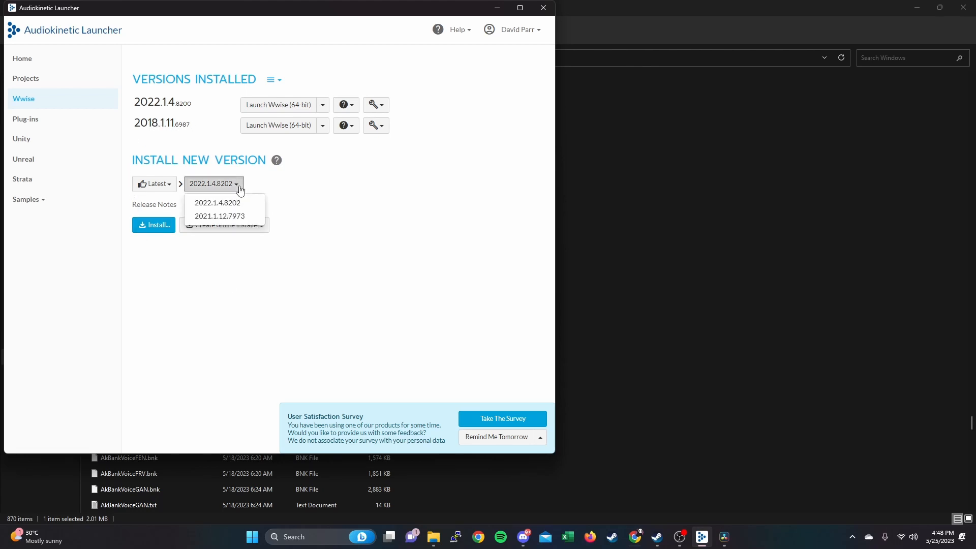
click(239, 189)
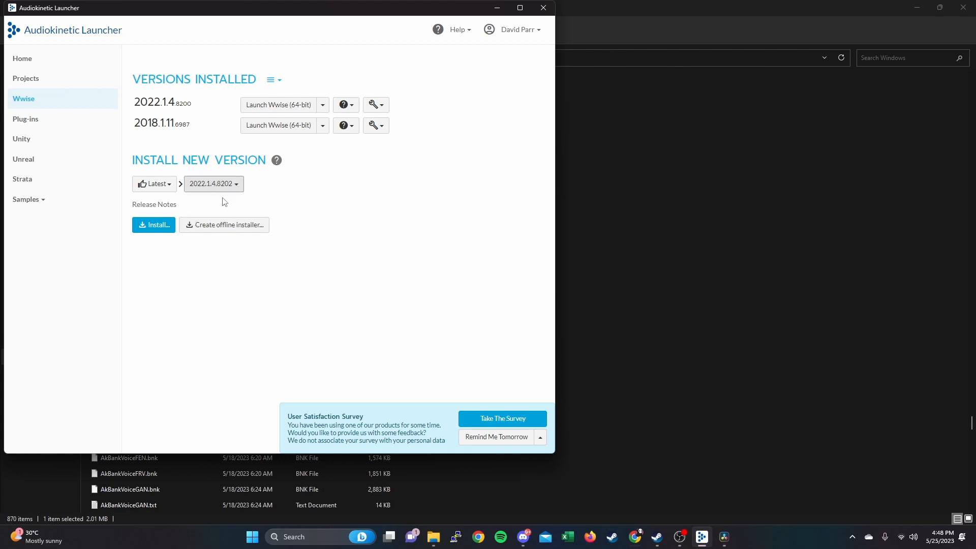
click(169, 187)
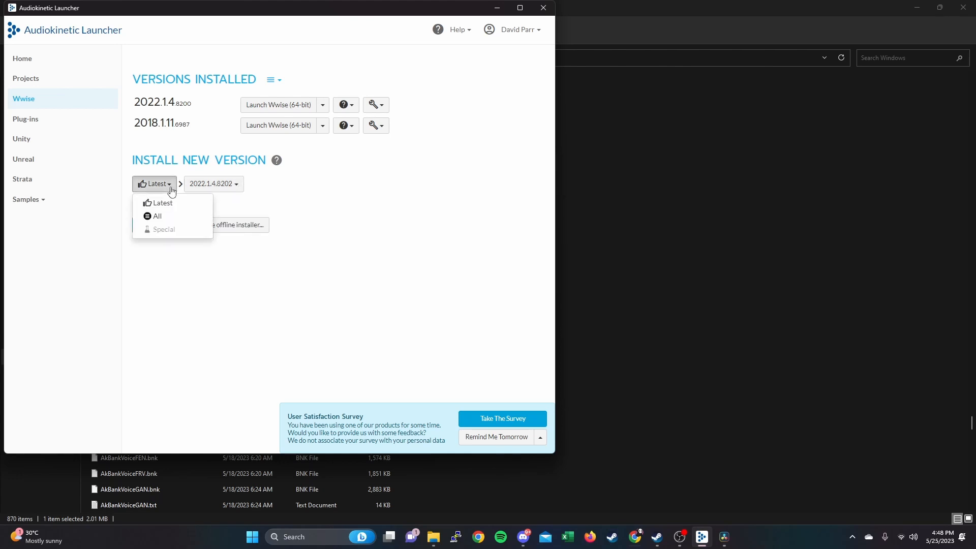
click(169, 217)
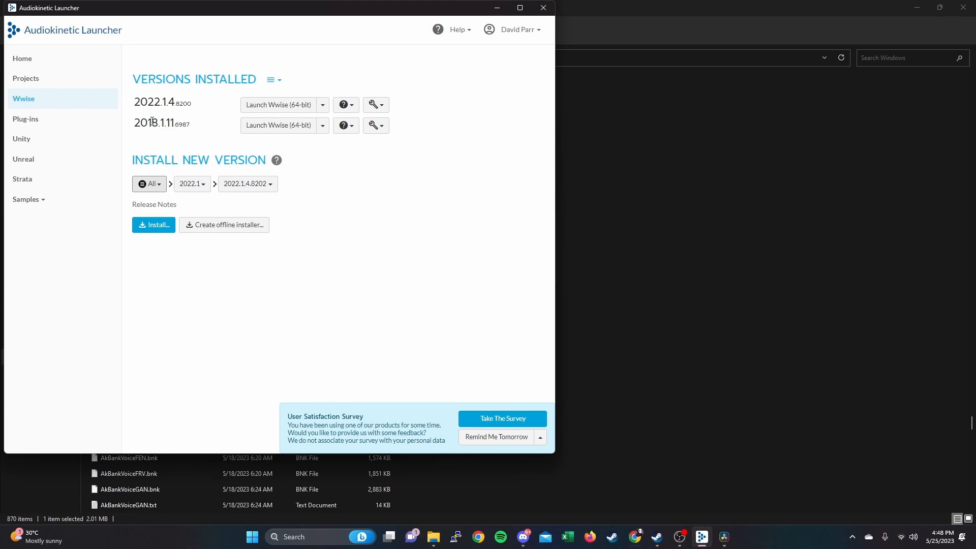
click(201, 186)
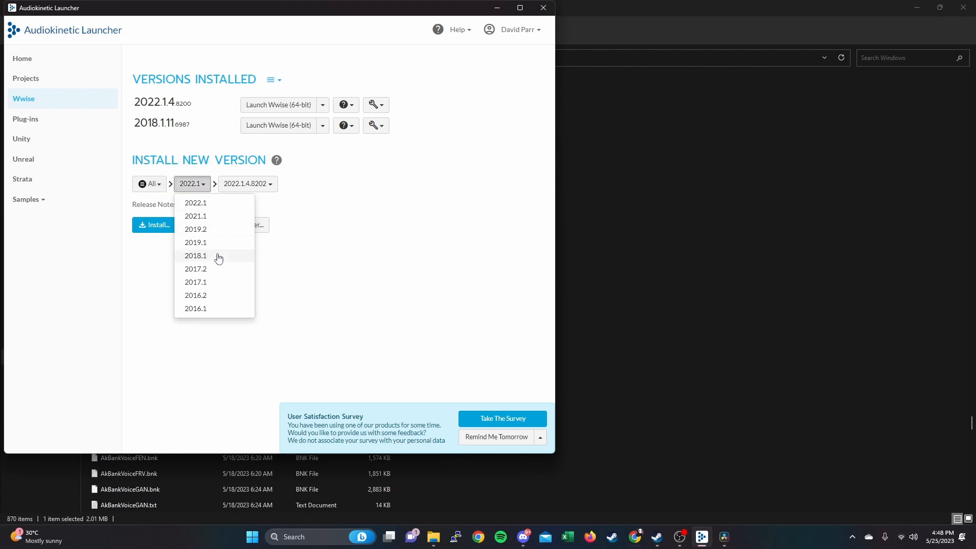
click(218, 256)
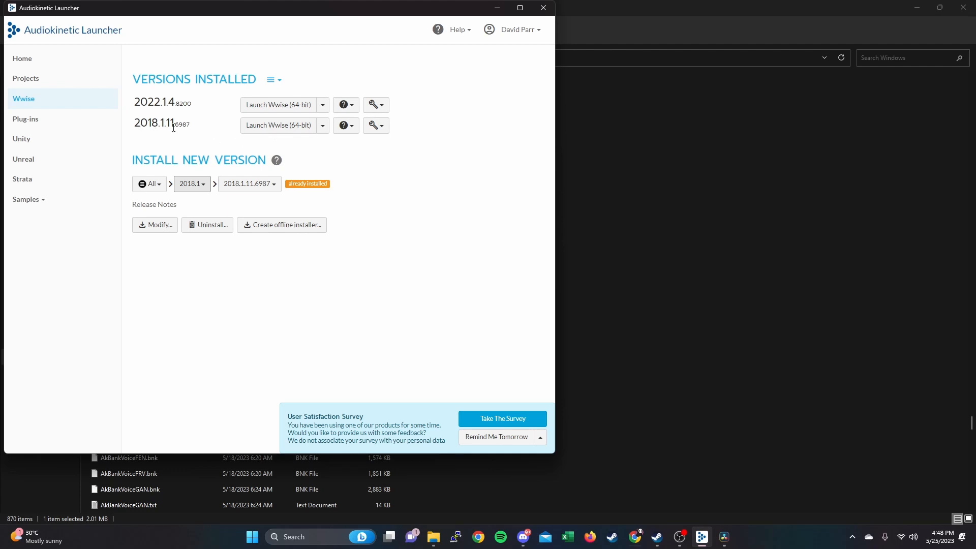
Launch Wwise 2018.1.11, create a project named "ala tut2" with the default settings, and dismiss the License Manager.
click(281, 126)
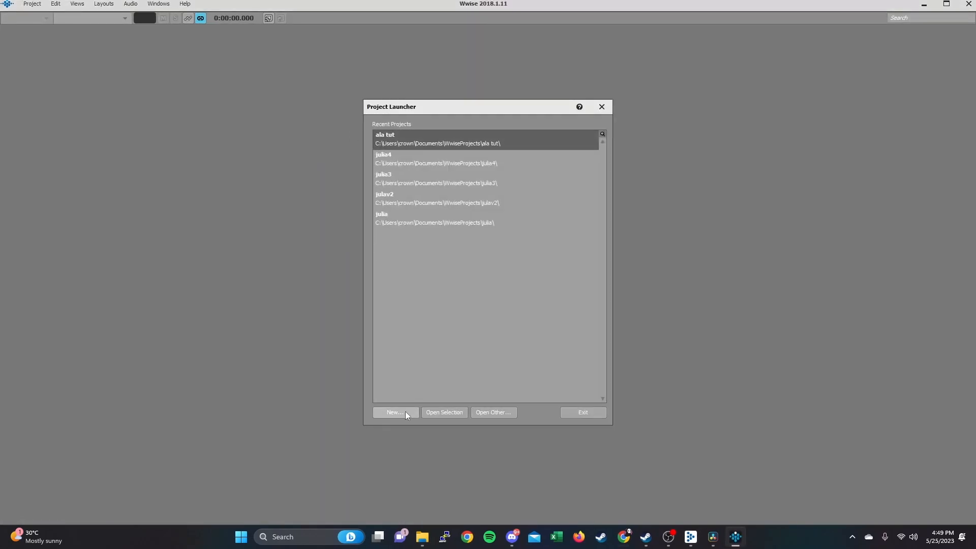
click(405, 413)
text(a)
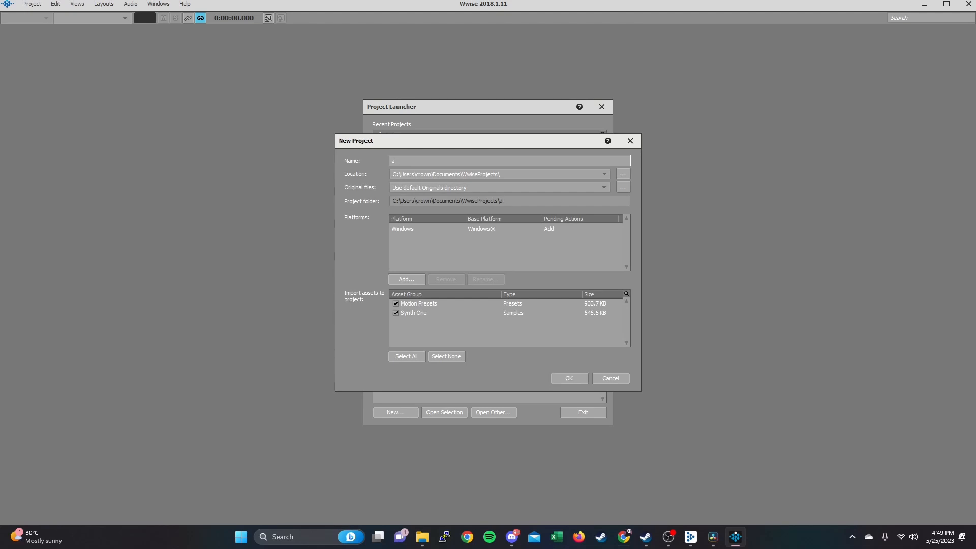
text(la tut)
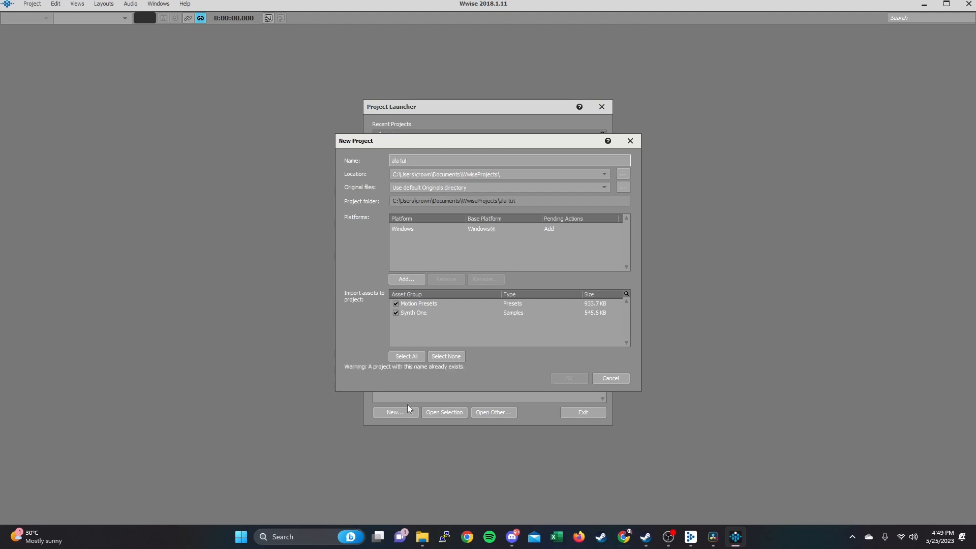
text(2)
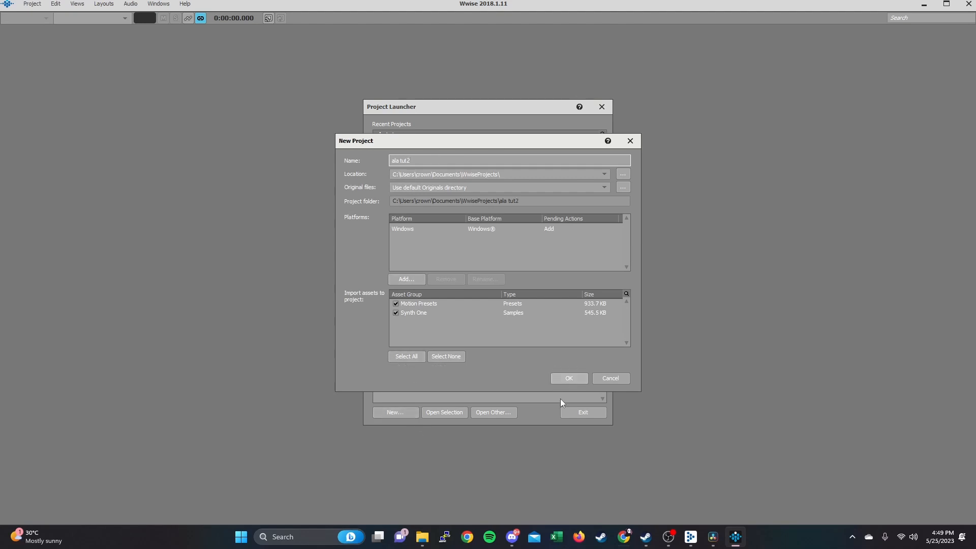
click(568, 378)
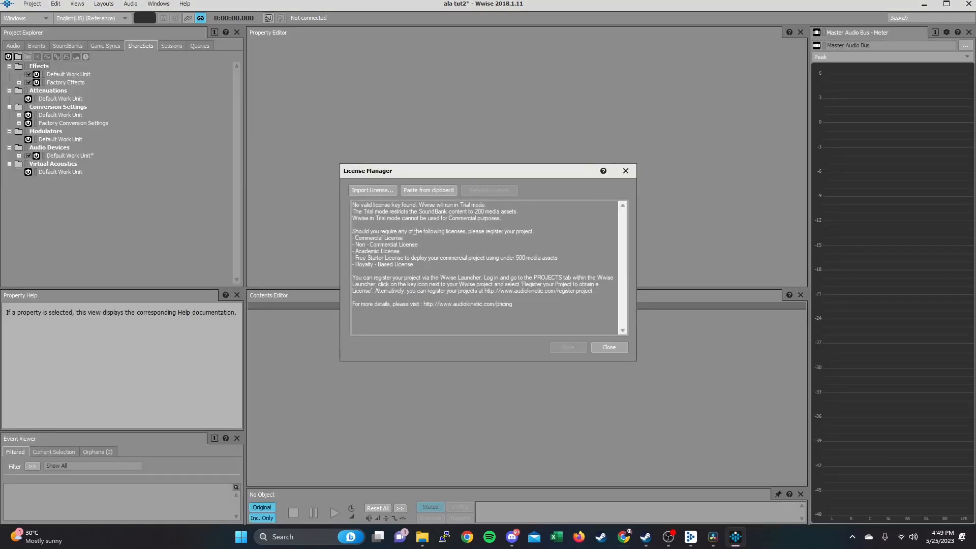
click(597, 348)
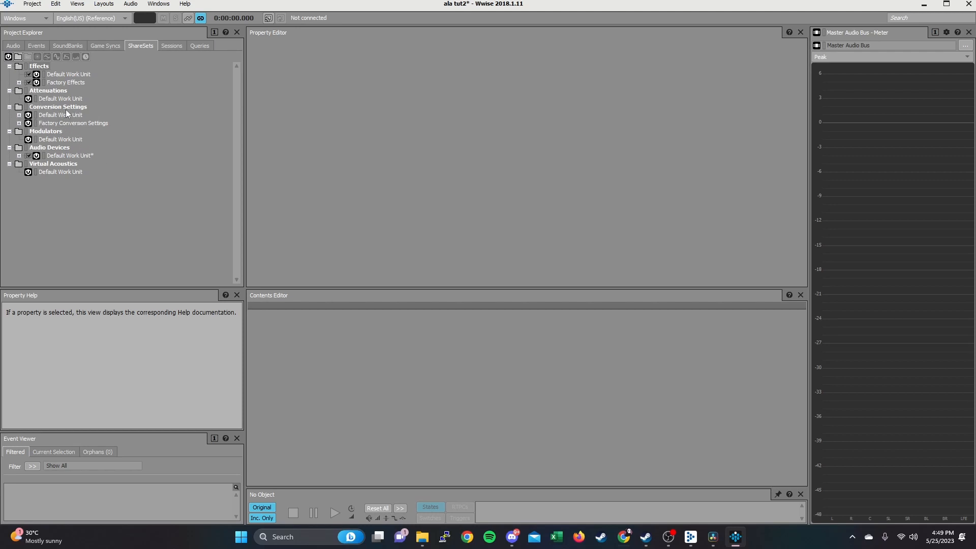
Set the Windows format to ADPCM in the Default Conversion Settings and close the conversion settings editor.
click(19, 115)
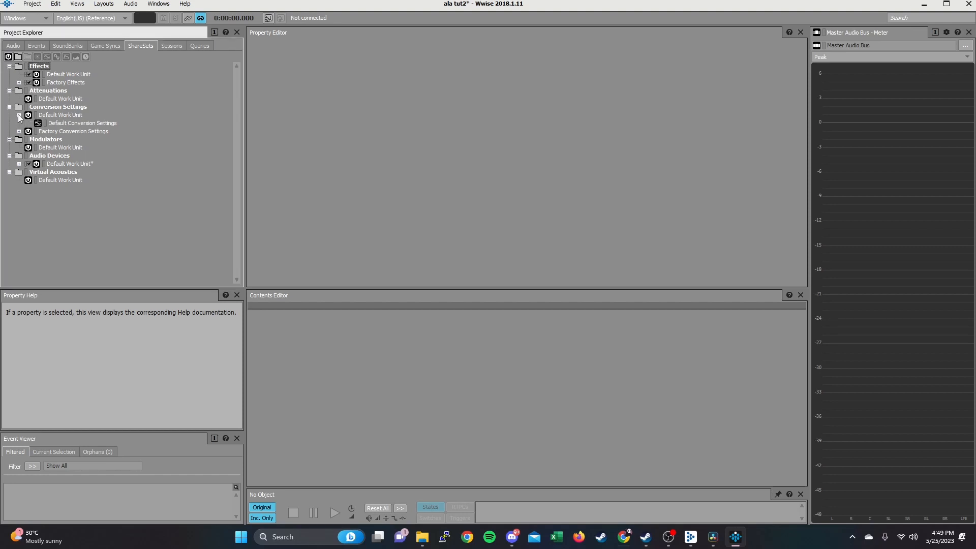
click(65, 124)
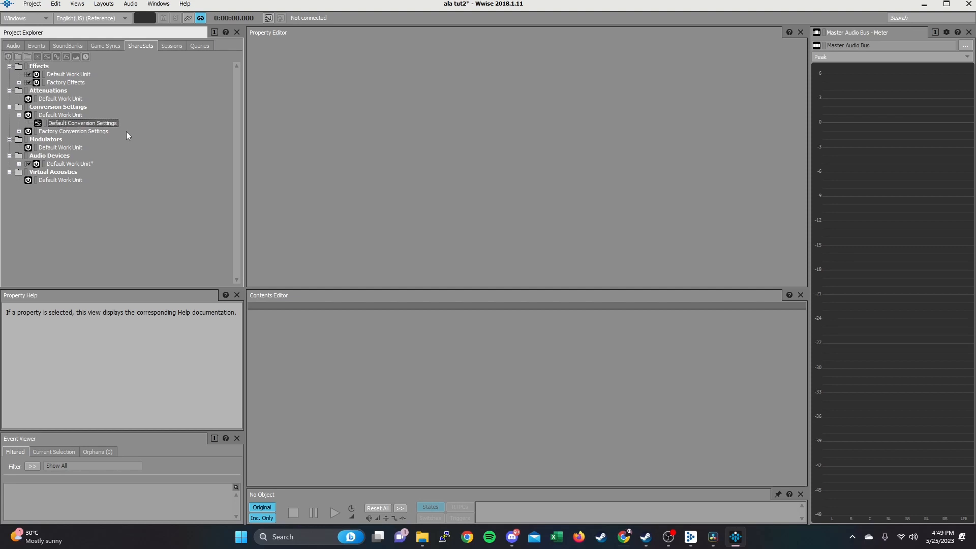
double_click(104, 123)
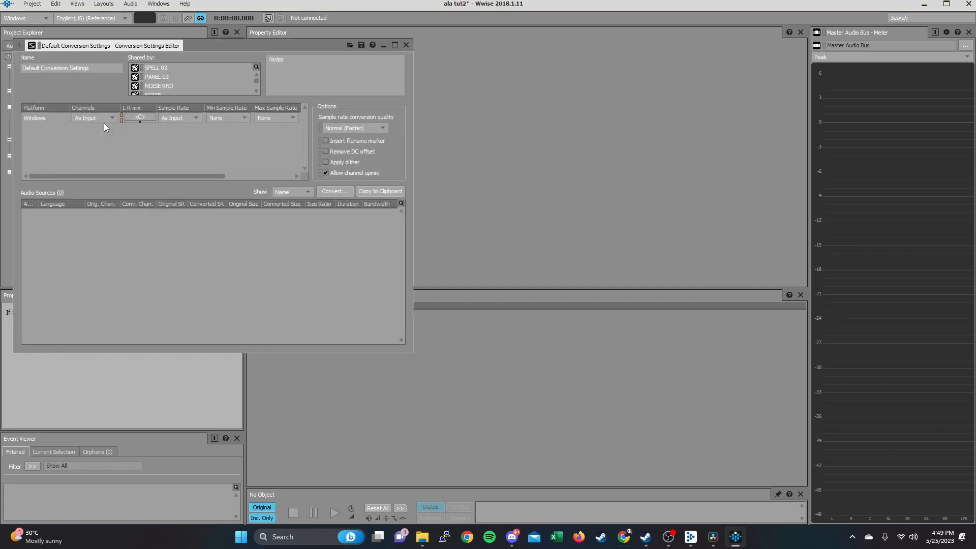
drag(122, 175, 239, 181)
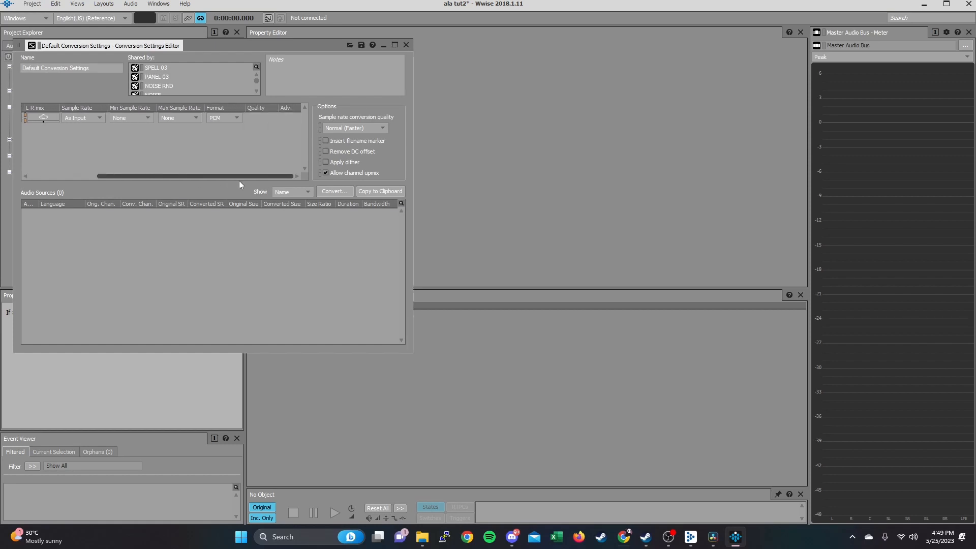
click(225, 118)
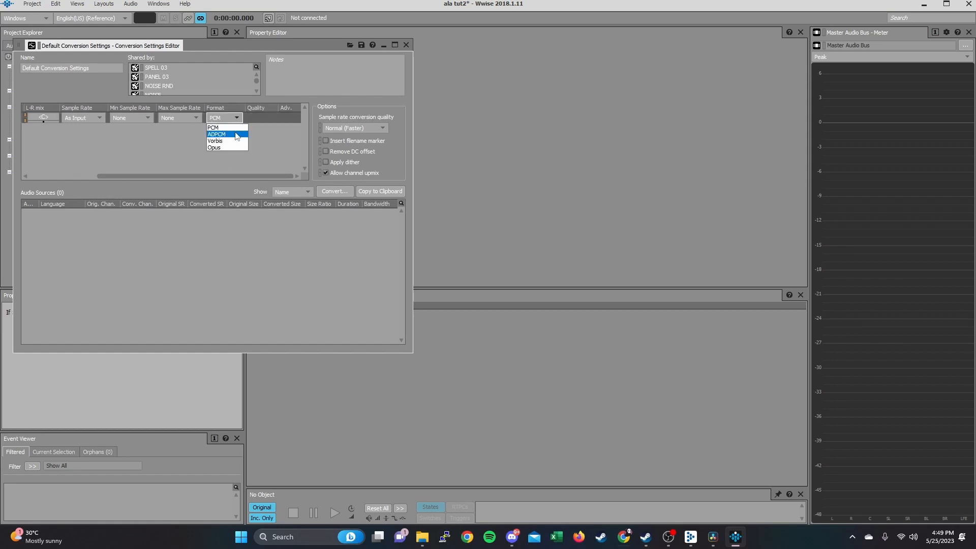
click(235, 134)
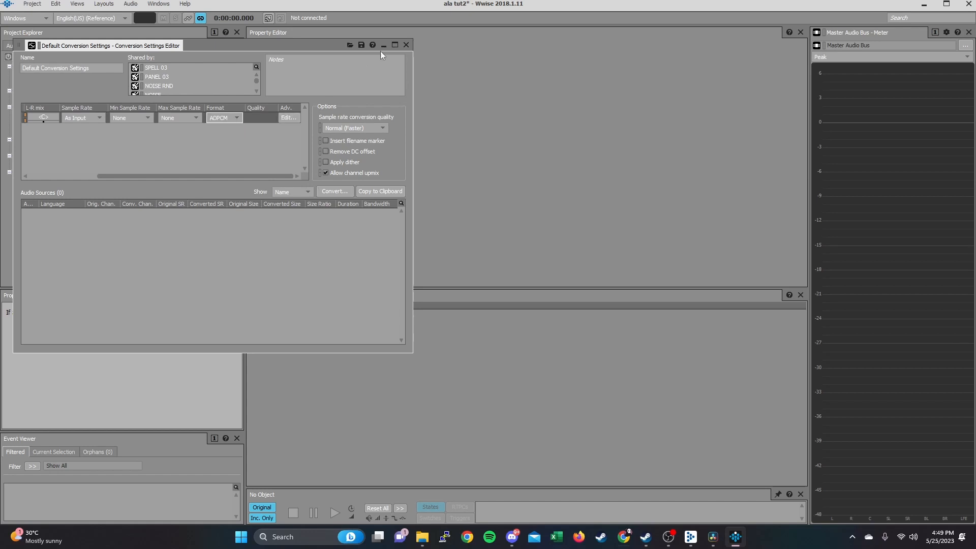
click(405, 45)
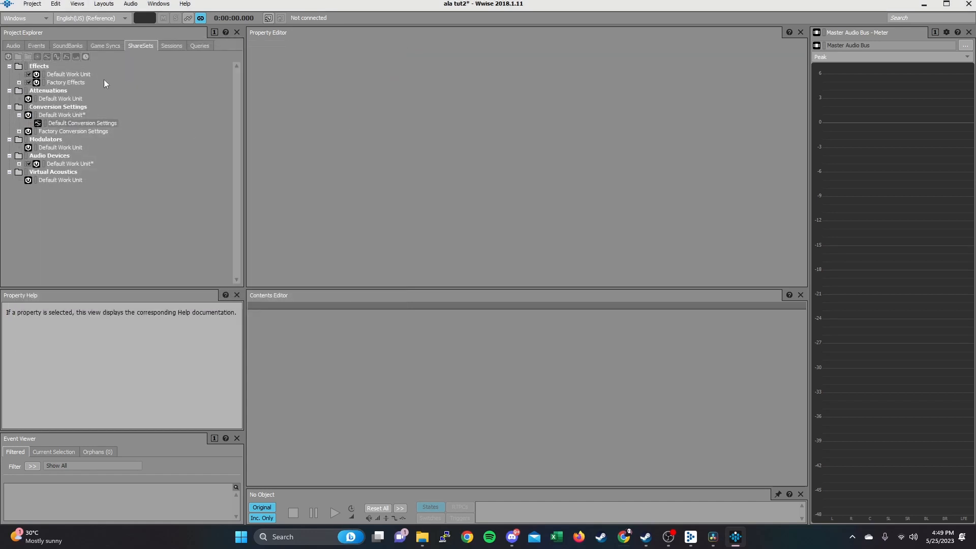
Start importing audio files into the project and browse to E:\TekkenModHome\SoundHome for the files to add.
click(31, 5)
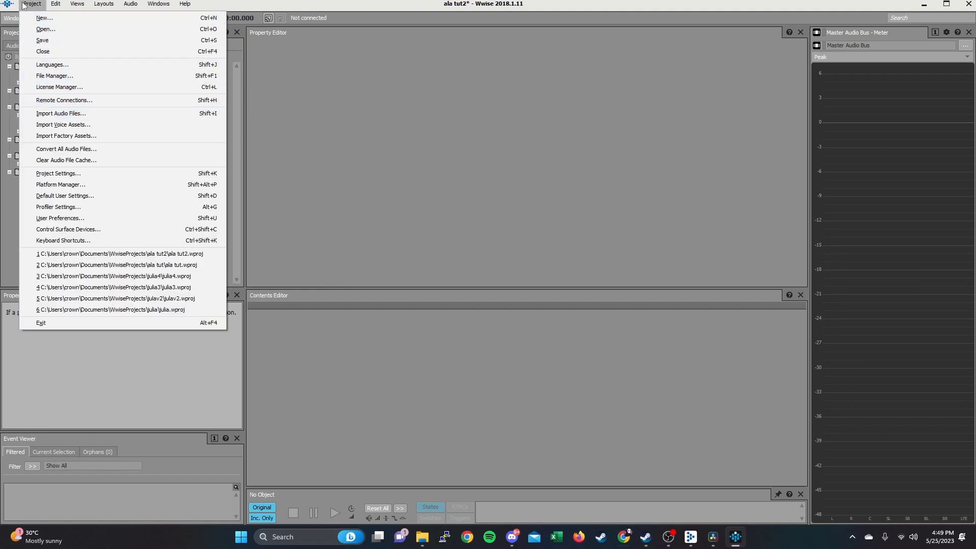
click(161, 115)
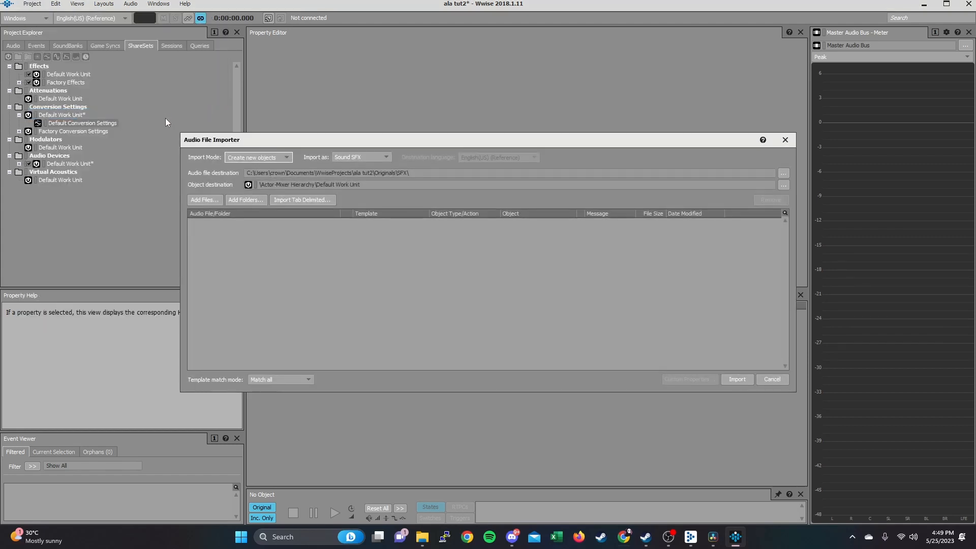
click(213, 199)
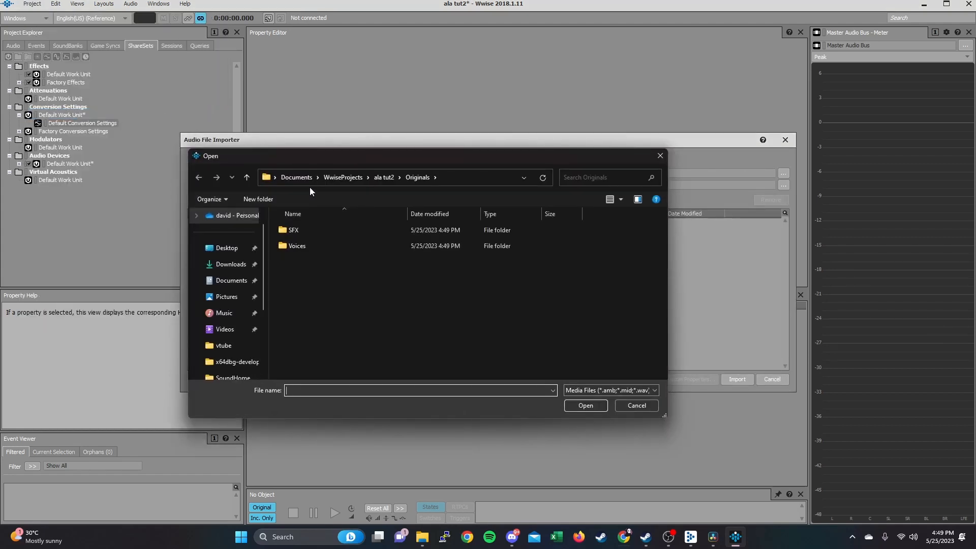
scroll(243, 330, down, 2)
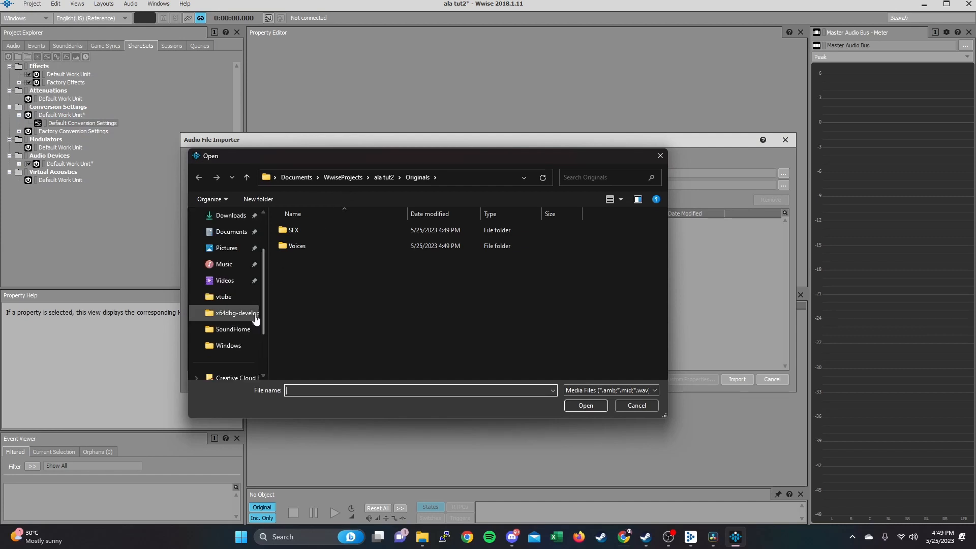
scroll(253, 298, down, 1)
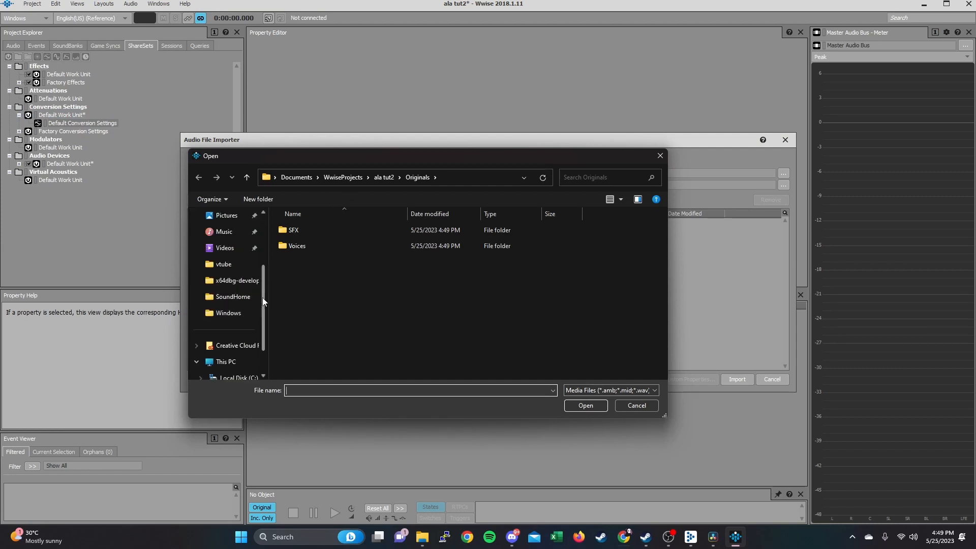
scroll(257, 347, down, 1)
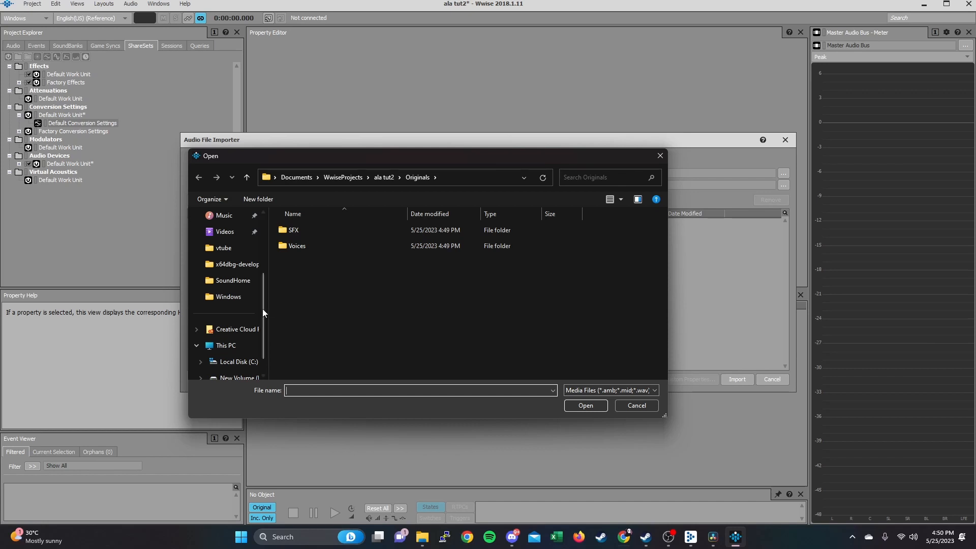
scroll(257, 351, down, 1)
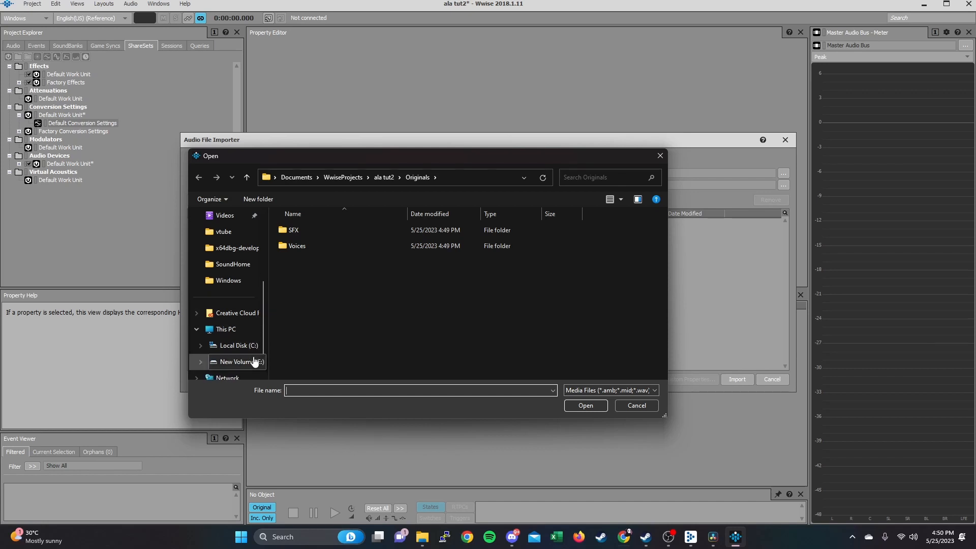
click(254, 361)
double_click(331, 251)
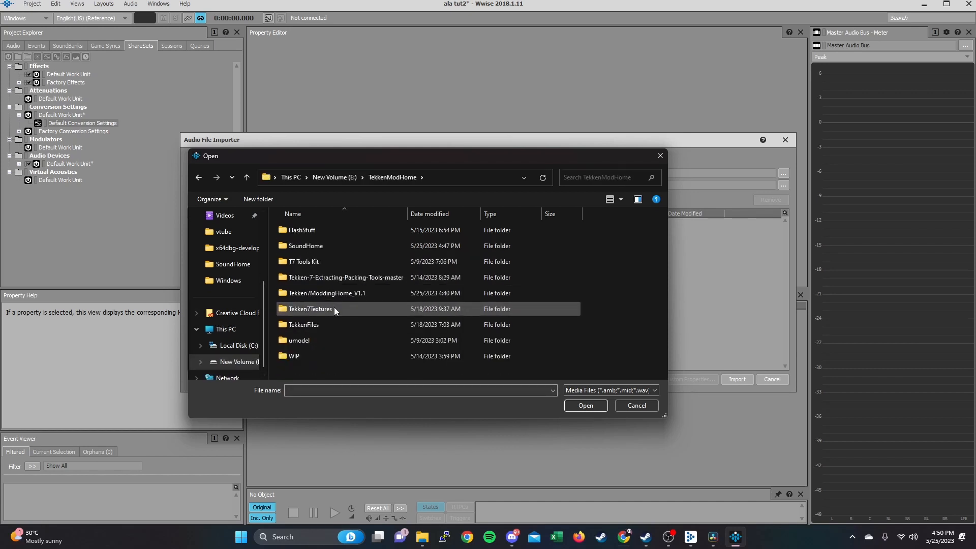
double_click(315, 247)
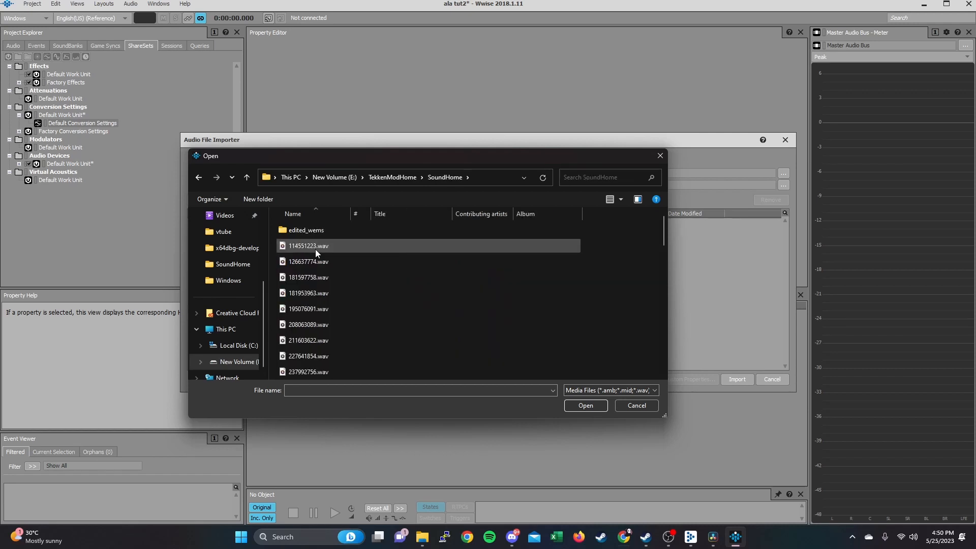
Add all WAV files from 114551223.wav through 1008619601.wav to the import list, leaving out 1049468308.wav.
click(315, 248)
scroll(315, 266, down, 10)
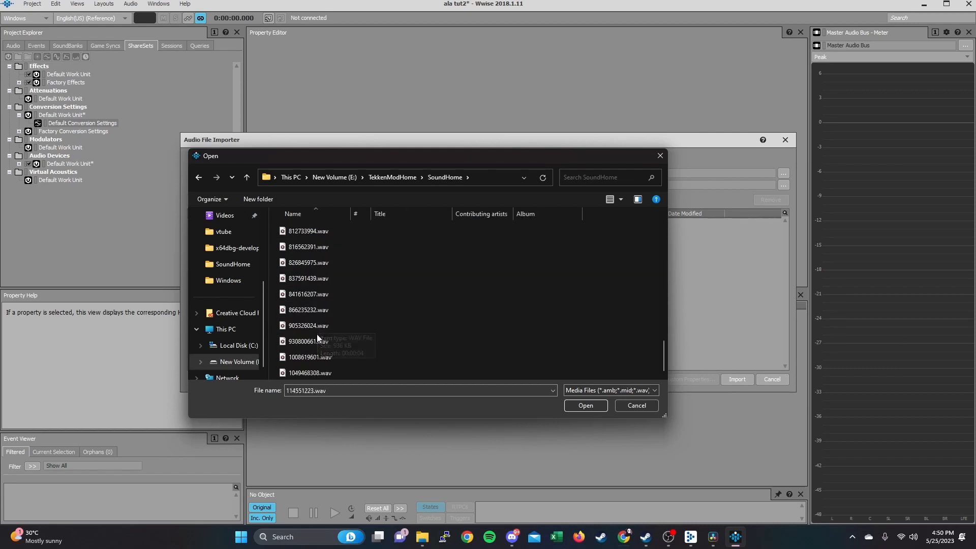
shift+click(305, 358)
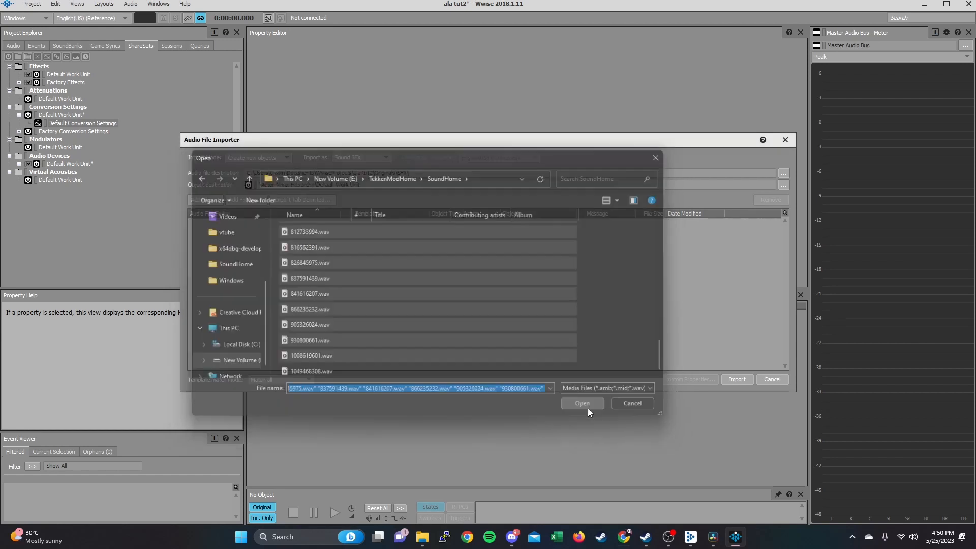
click(586, 405)
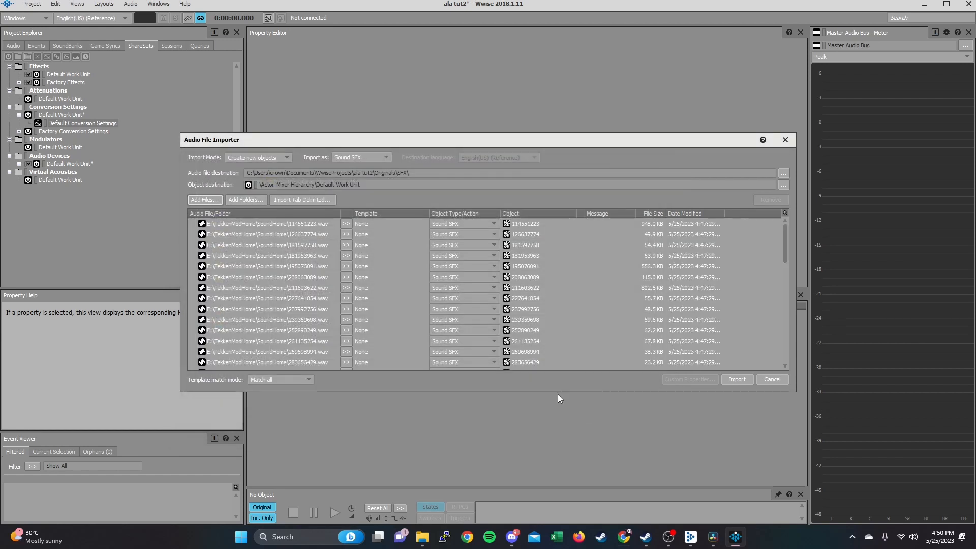
Add the replacement 1049468308.wav from Downloads to the import list and import all listed files as Sound SFX.
click(207, 200)
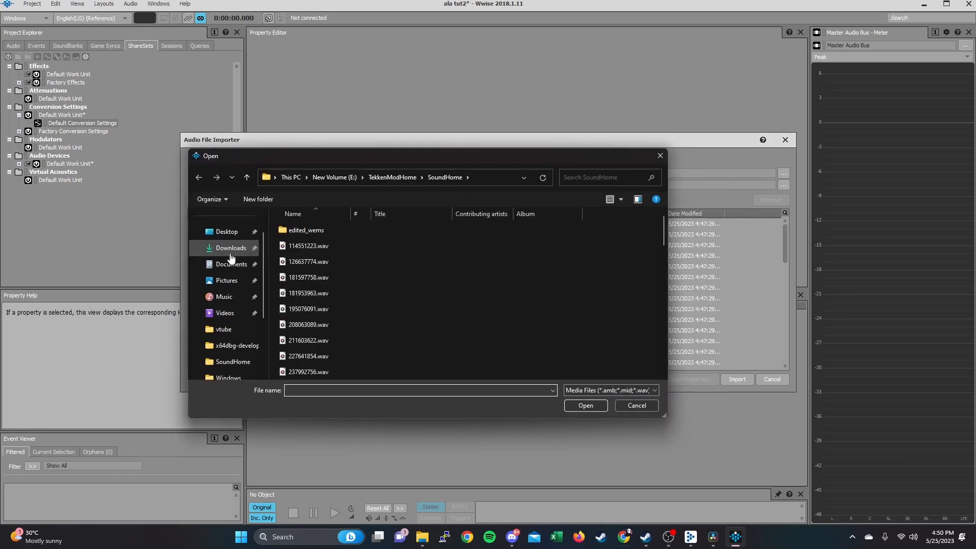
click(231, 249)
click(298, 245)
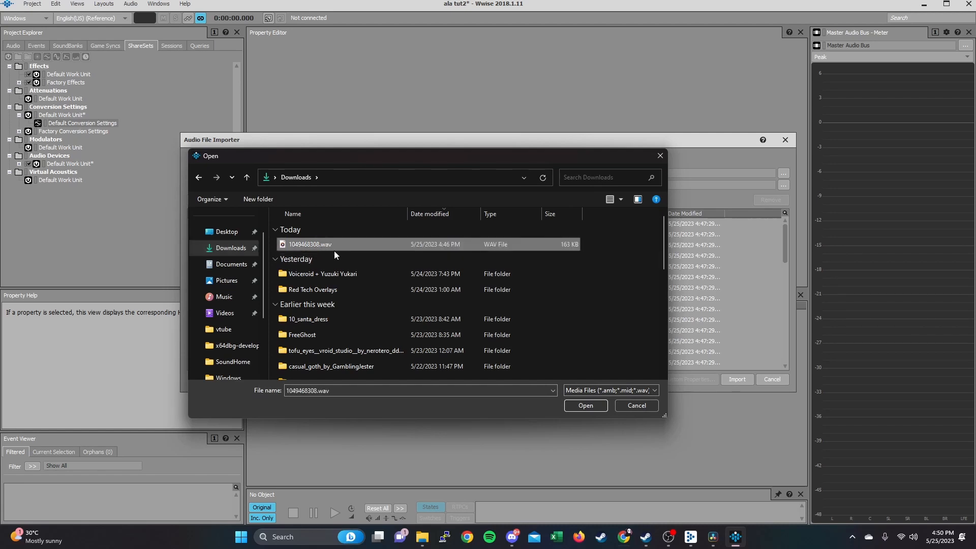
click(581, 406)
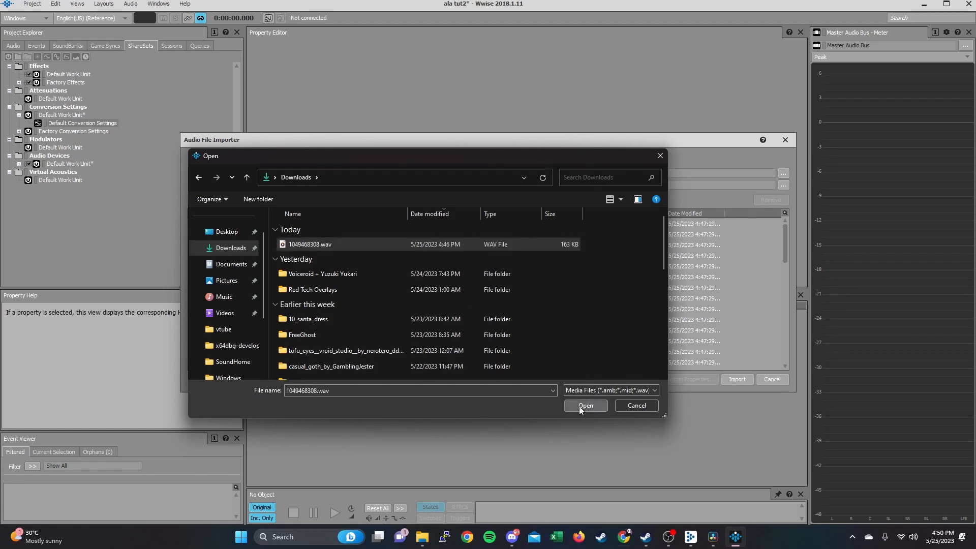
click(730, 383)
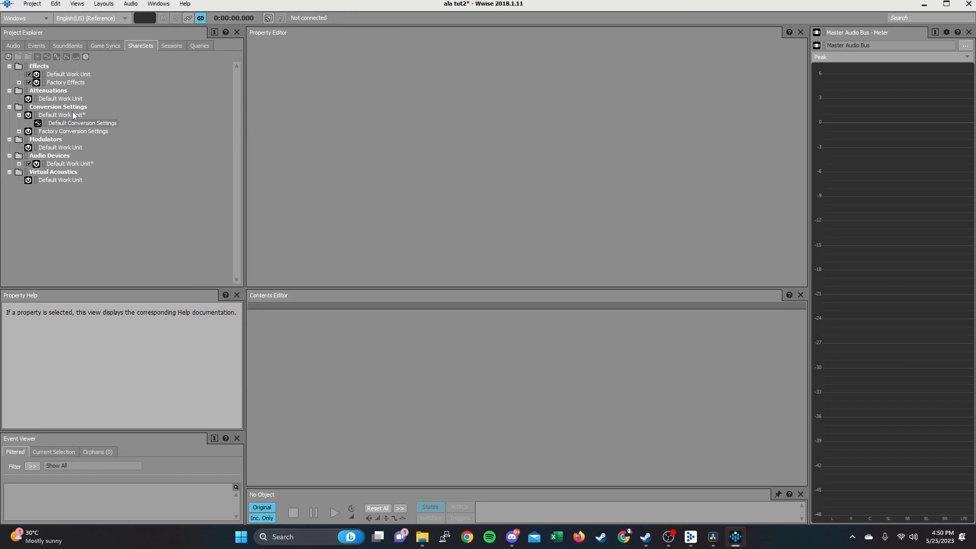
Convert all audio files in the project for the Windows platform.
click(32, 4)
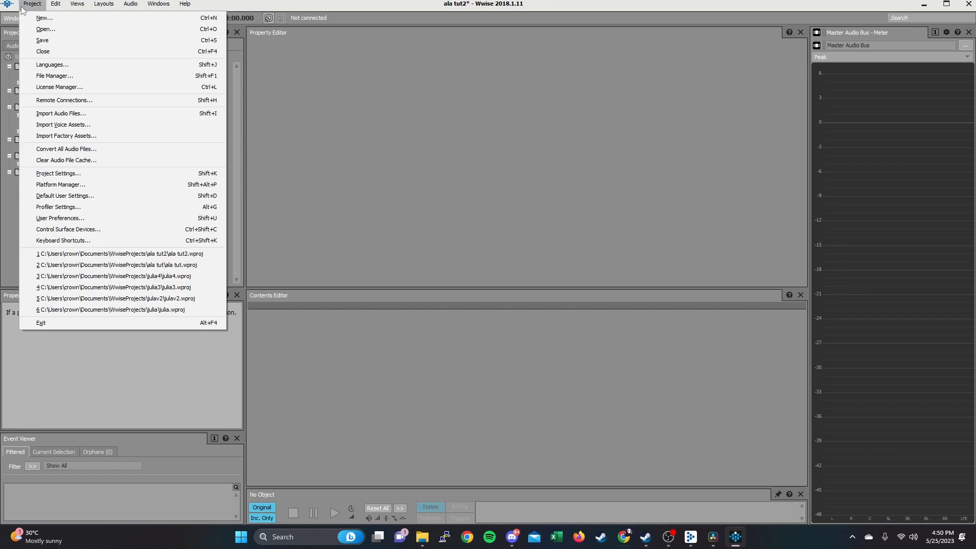
click(93, 150)
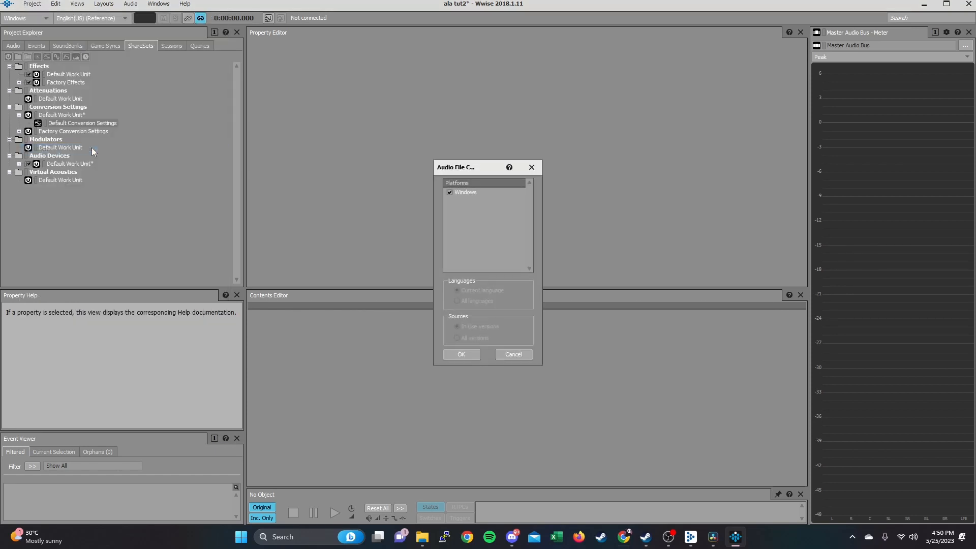
click(461, 355)
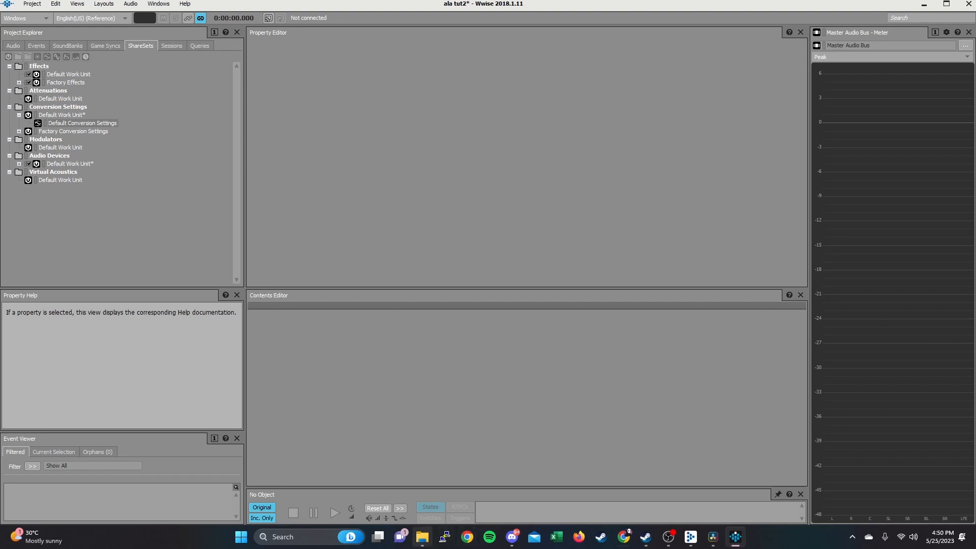
Switch to File Explorer and open the project's converted audio folder, Documents\WwiseProjects\ala tut2\.cache\Windows\SFX.
mouse_move(424, 543)
click(447, 504)
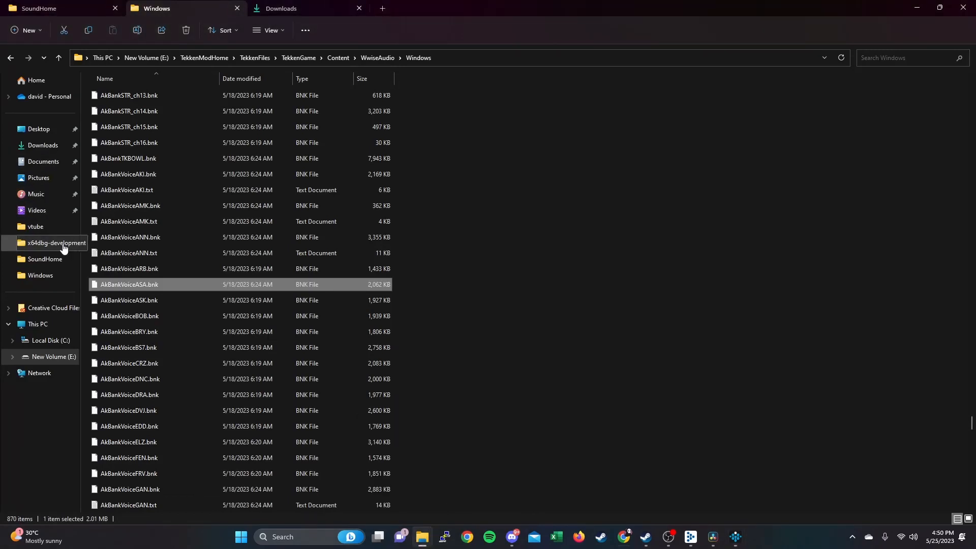
click(49, 168)
scroll(157, 245, down, 9)
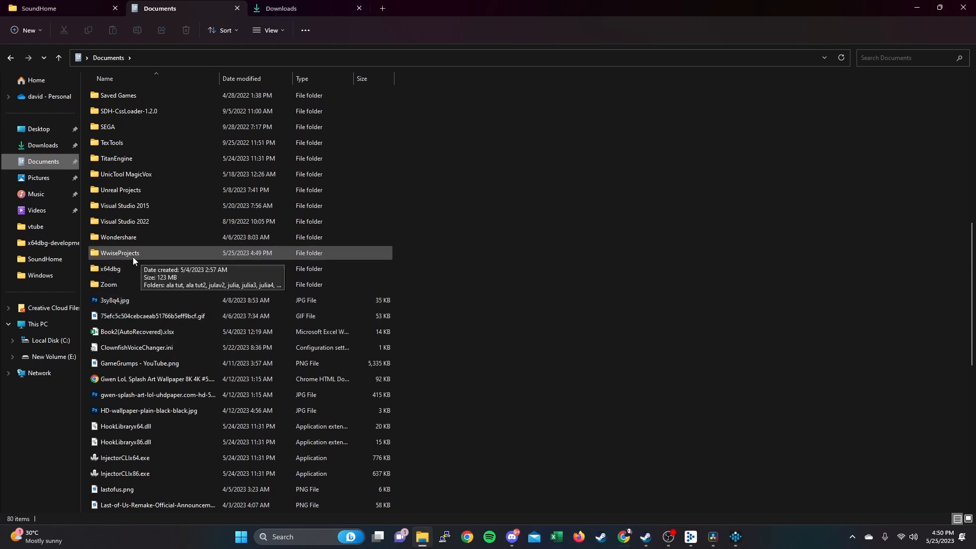
double_click(132, 256)
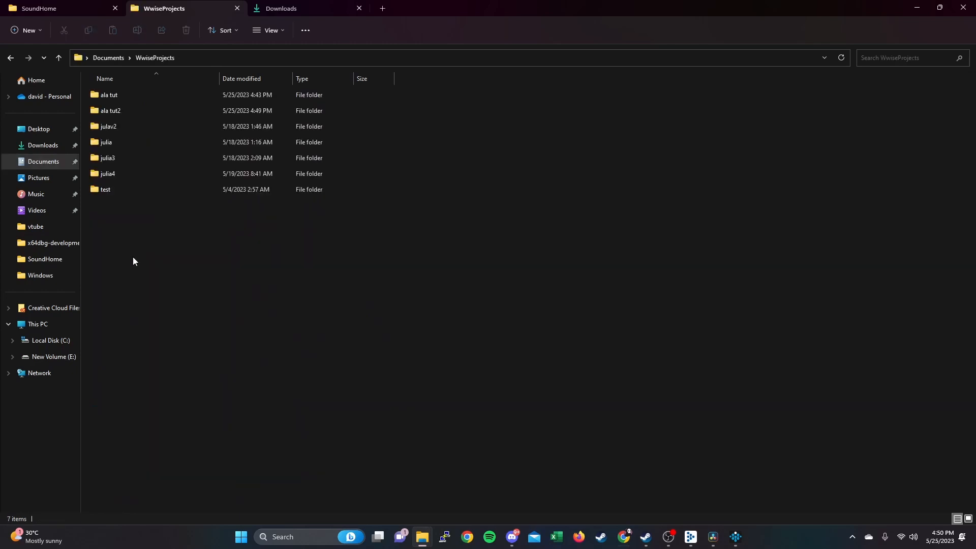
double_click(142, 112)
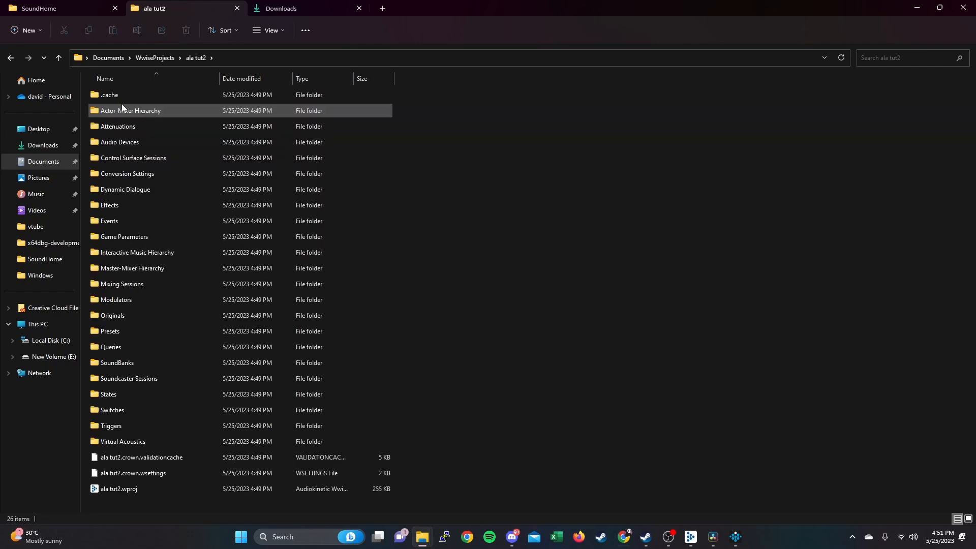
double_click(129, 96)
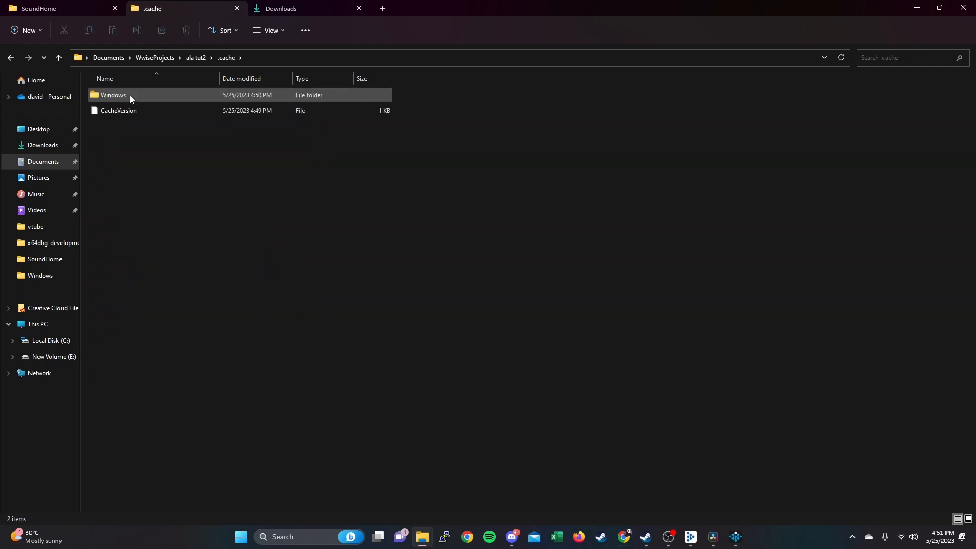
double_click(130, 96)
double_click(122, 97)
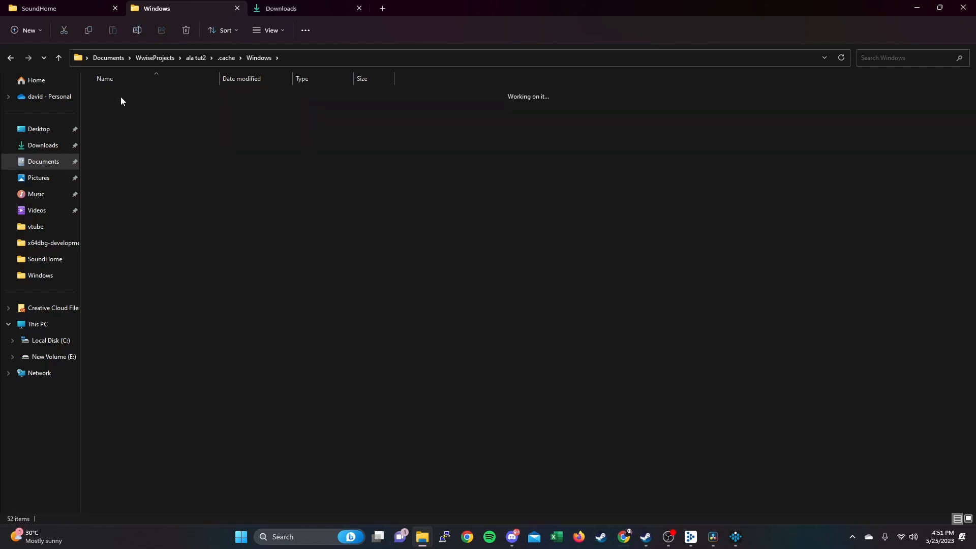
scroll(121, 100, down, 8)
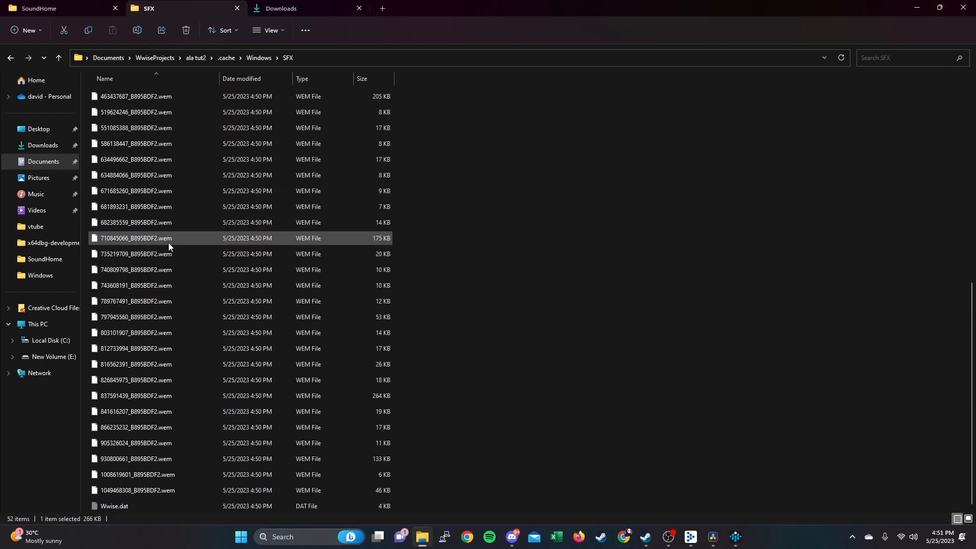
shift+click(168, 489)
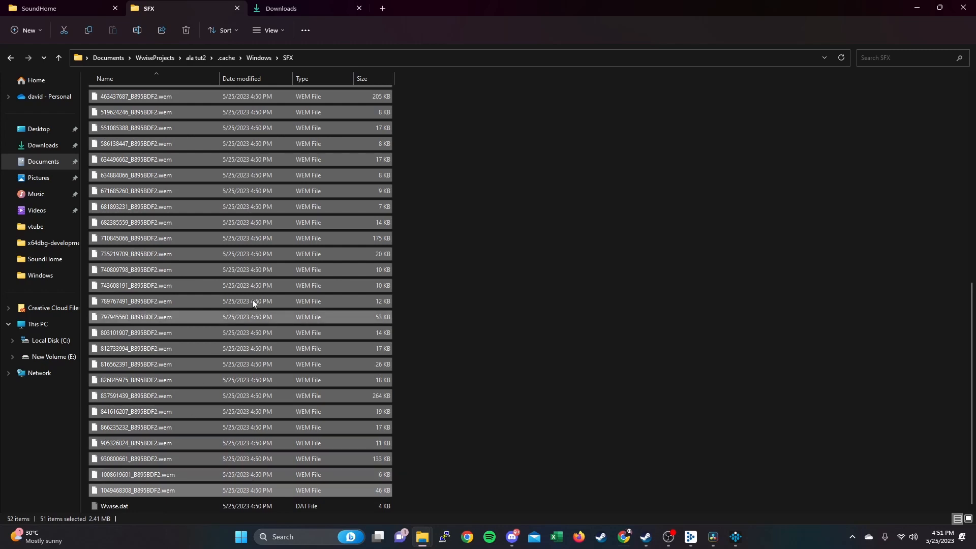
click(516, 234)
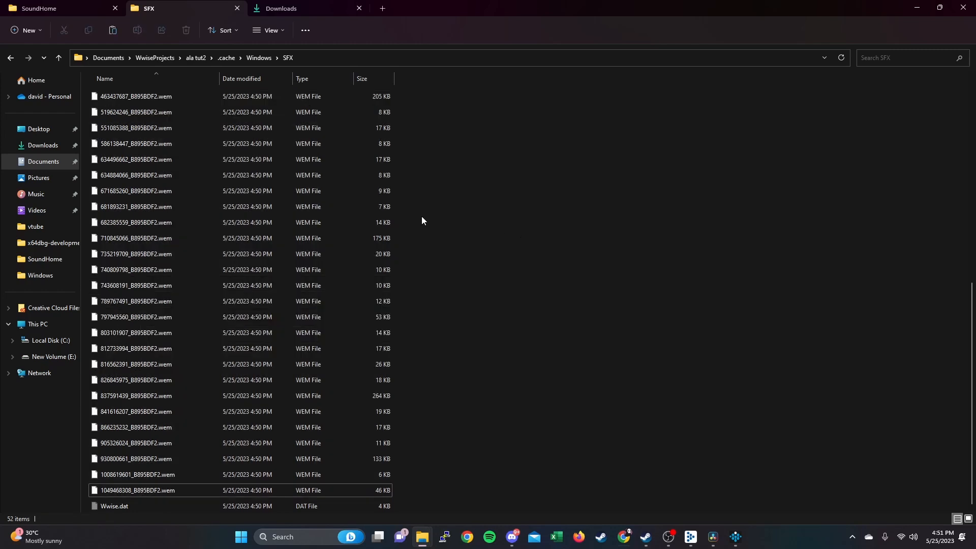
Paste the copied WEM files into the edited_wems folder inside TekkenModHome\SoundHome.
click(19, 4)
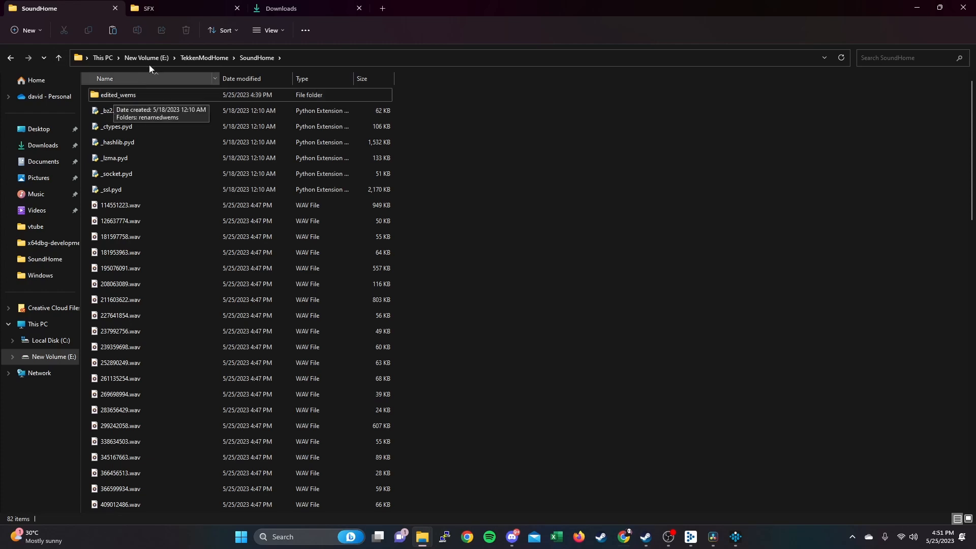
click(201, 59)
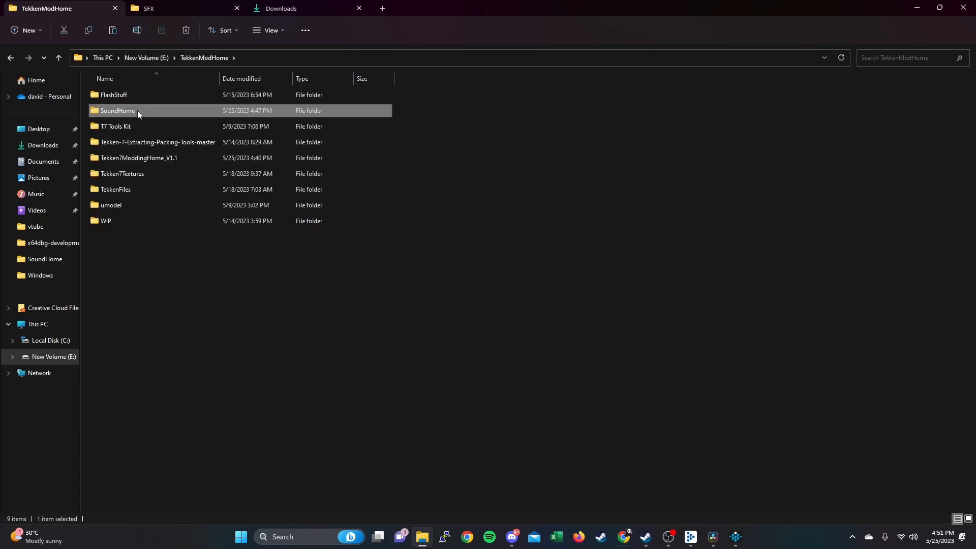
double_click(137, 111)
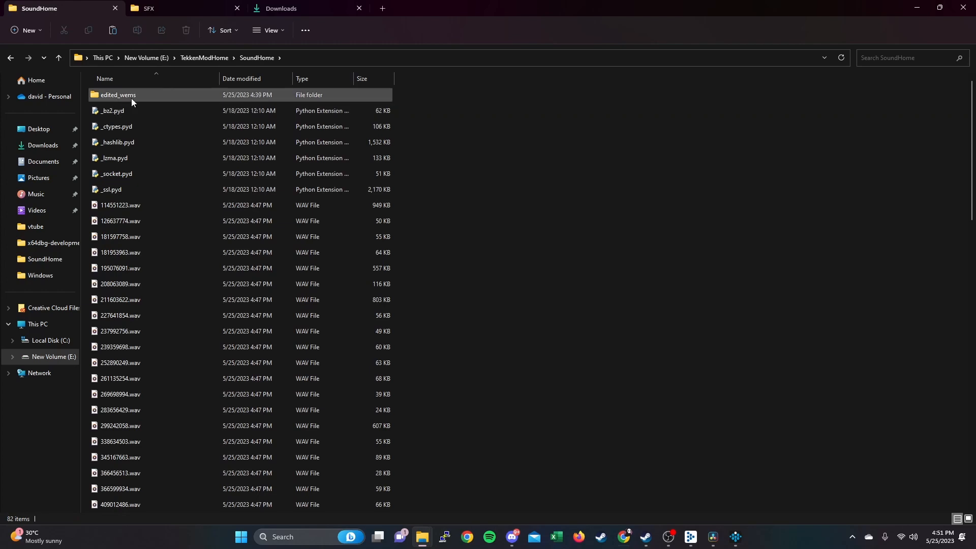
double_click(142, 98)
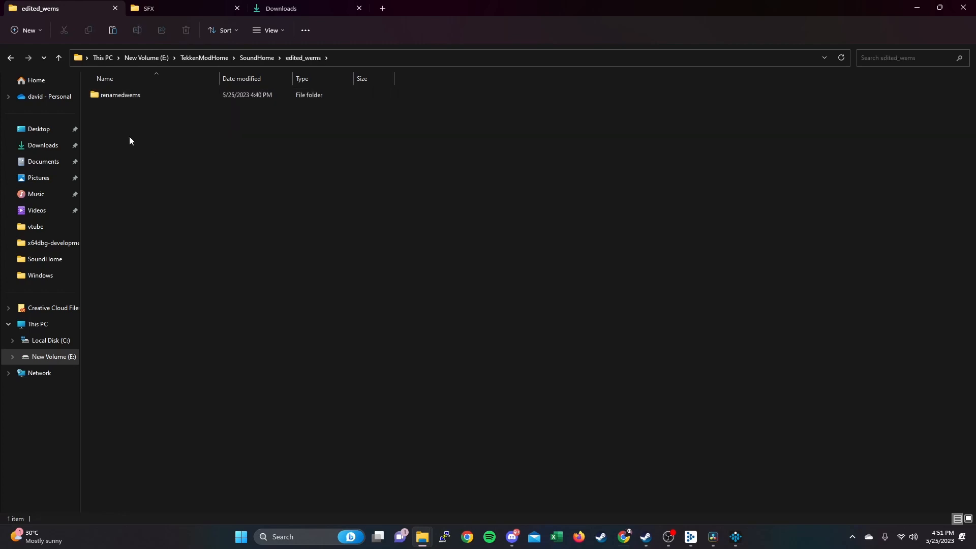
key(ctrl+v)
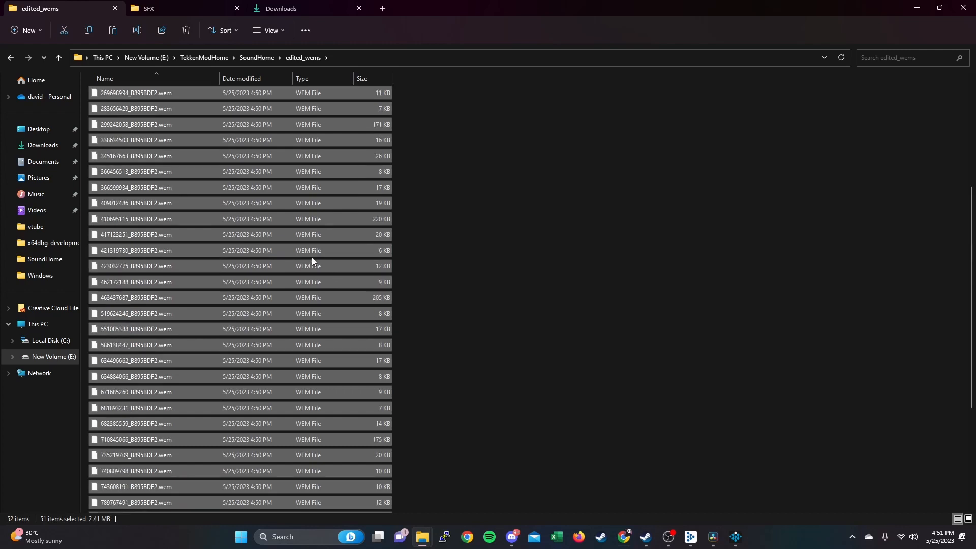
scroll(310, 251, up, 5)
click(480, 195)
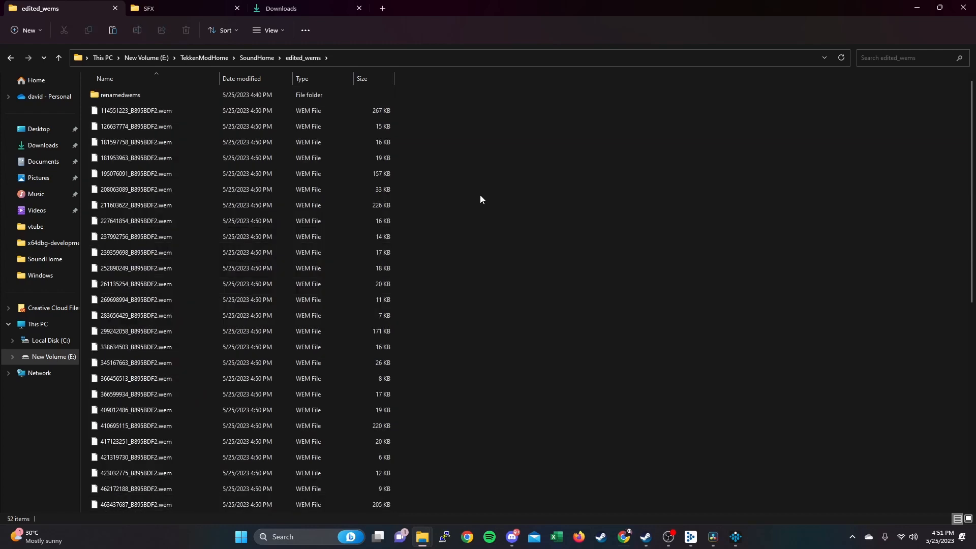
In the SoundHome folder, run importwems.bat on AkBankVoiceASA.bnk to import the edited WEM files into the sound bank.
click(256, 58)
scroll(208, 162, down, 9)
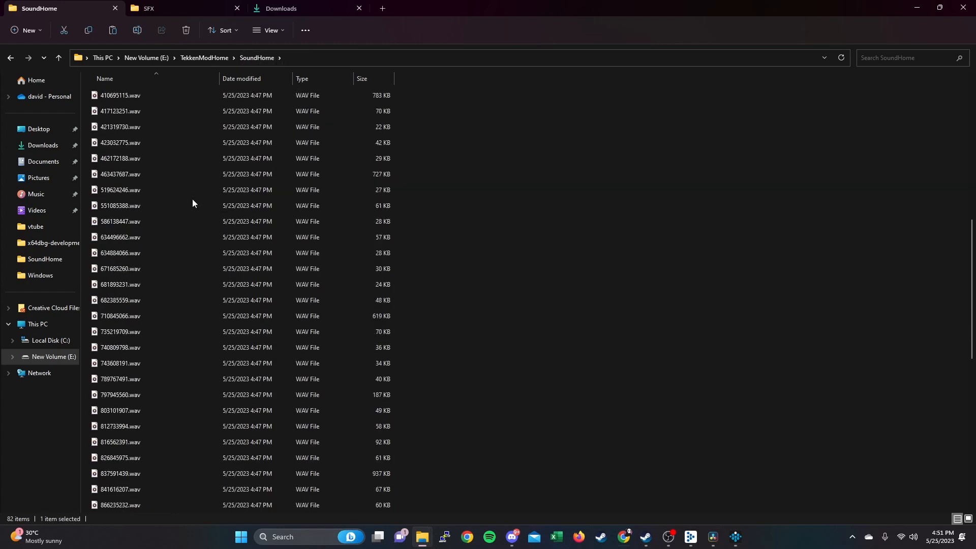
scroll(192, 206, down, 10)
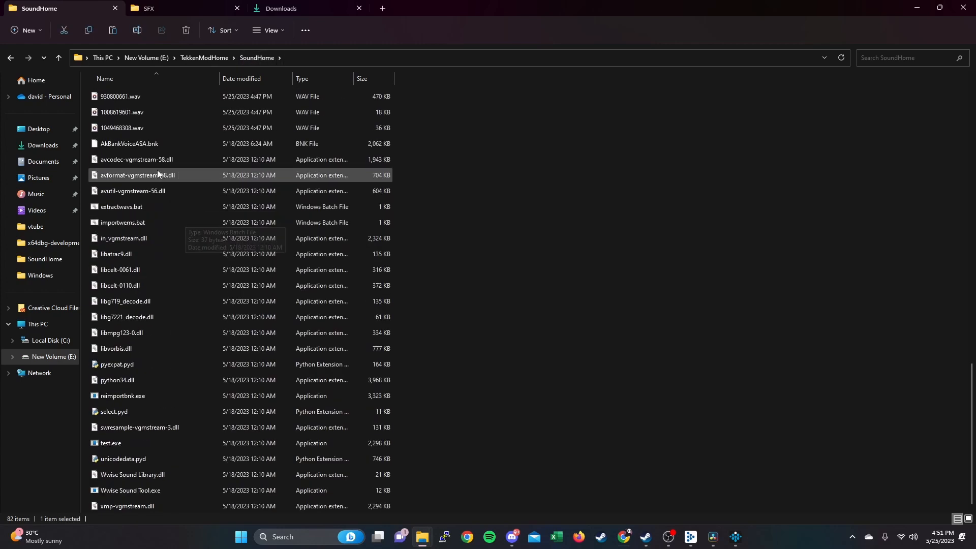
drag(143, 148, 149, 224)
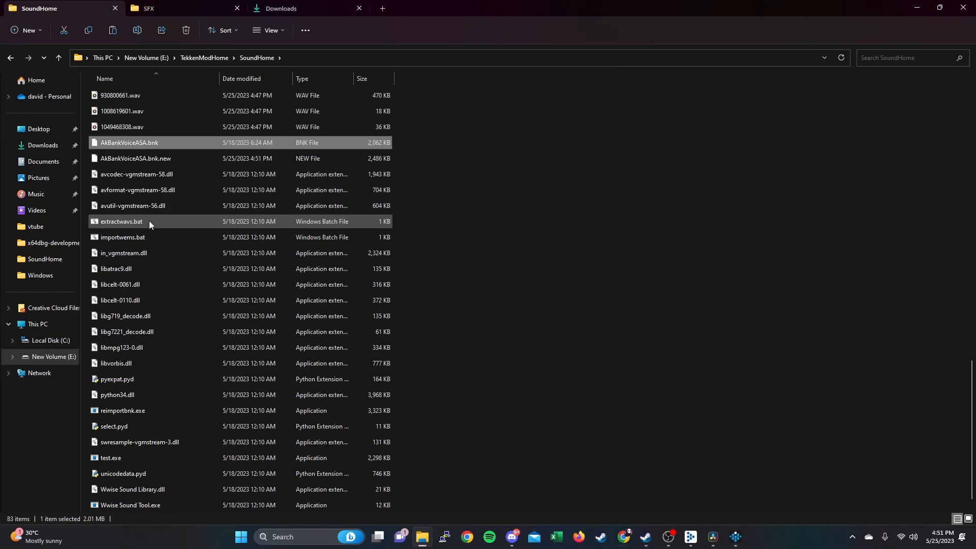
Copy AkBankVoiceASA.bnk.new from SoundHome and open the Packing folder of E:\TekkenModHome\Tekken-7-Extracting-Packing-Tools-master alongside it.
click(146, 160)
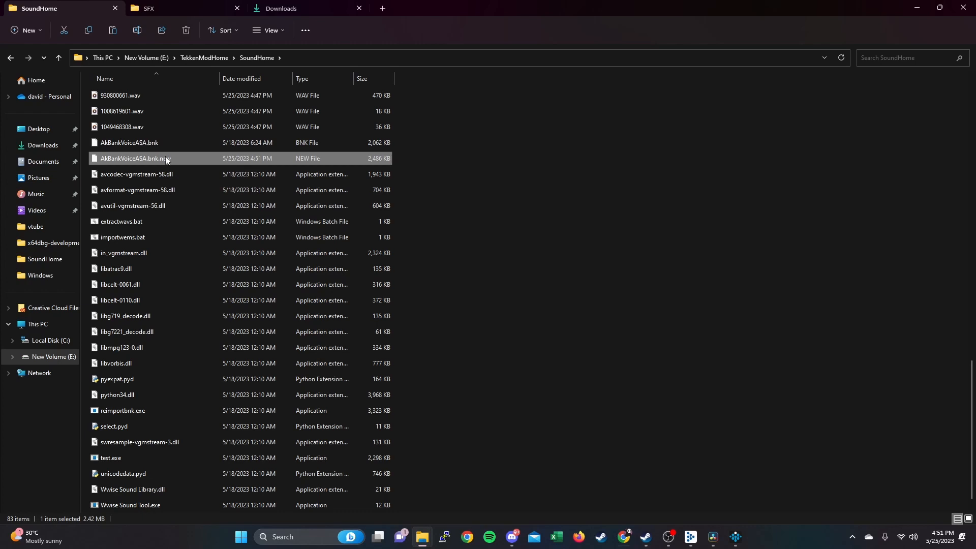
click(165, 14)
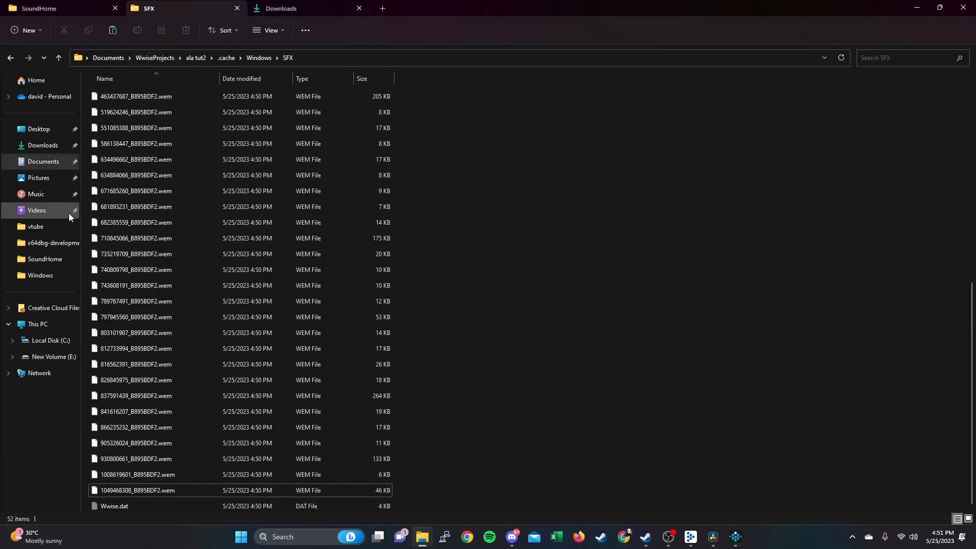
click(65, 356)
double_click(152, 237)
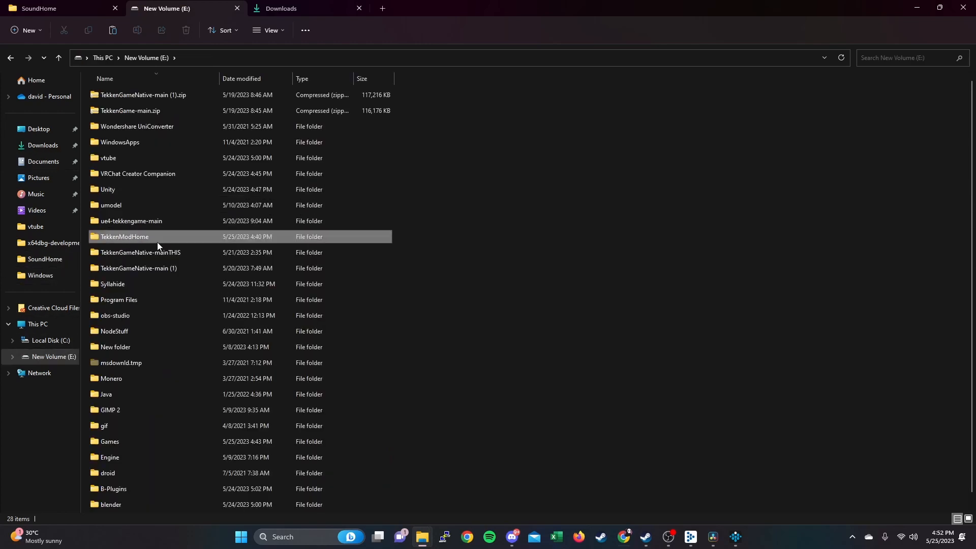
double_click(144, 146)
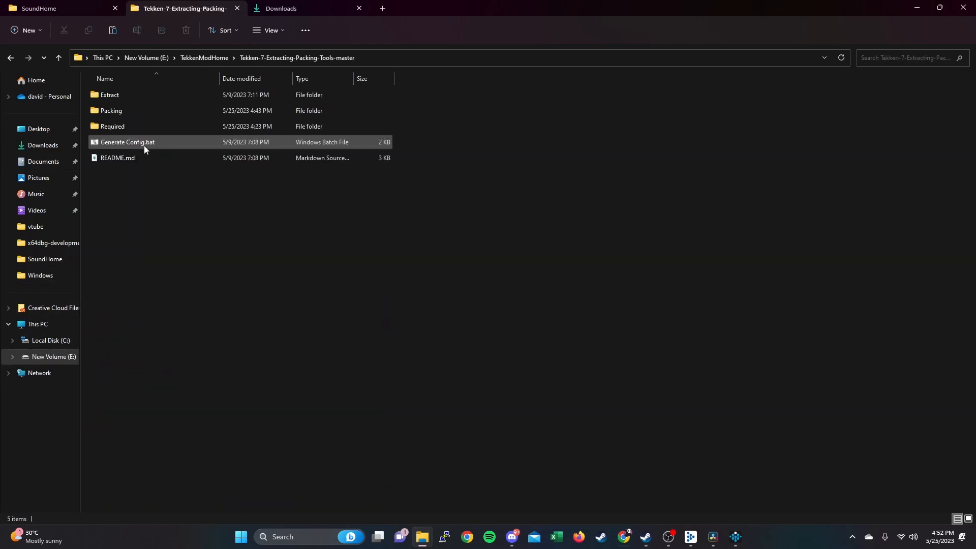
double_click(128, 111)
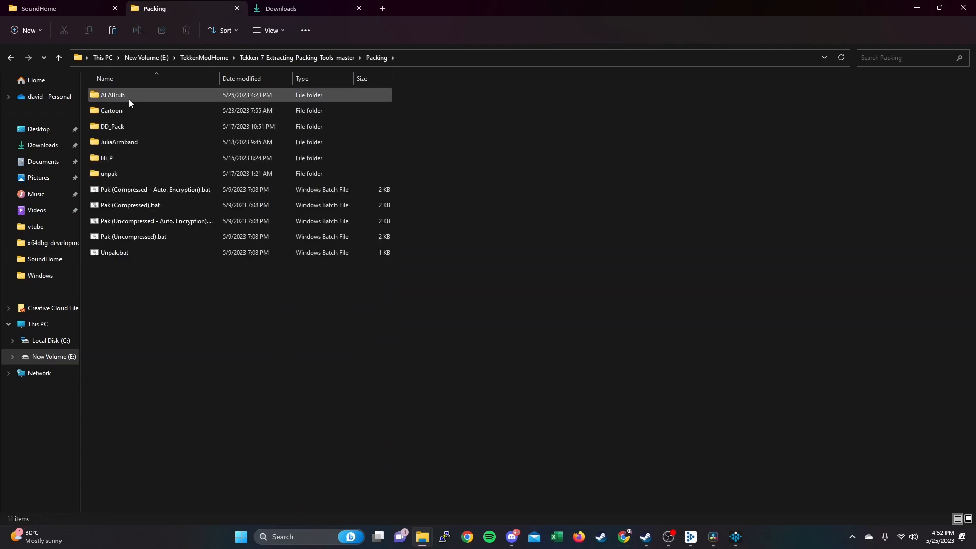
Paste AkBankVoiceASA.bnk.new into the packing folder's ALABruh\TekkenGame\Content\WwiseAudio\Windows subfolder.
double_click(135, 92)
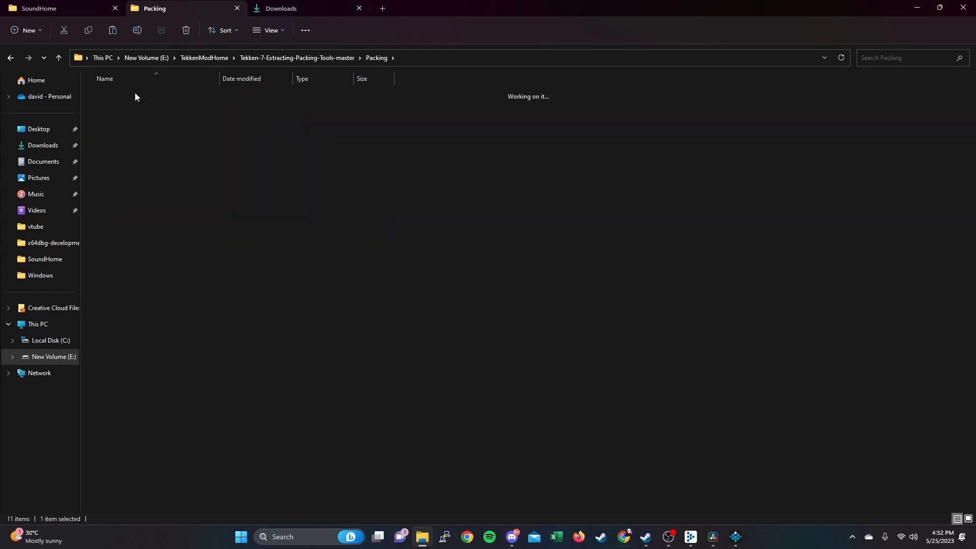
double_click(128, 103)
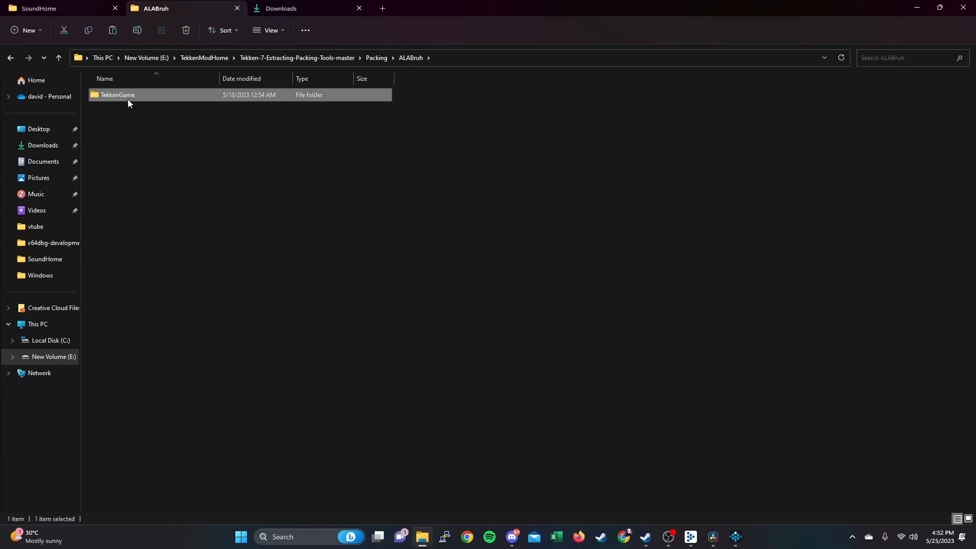
double_click(133, 96)
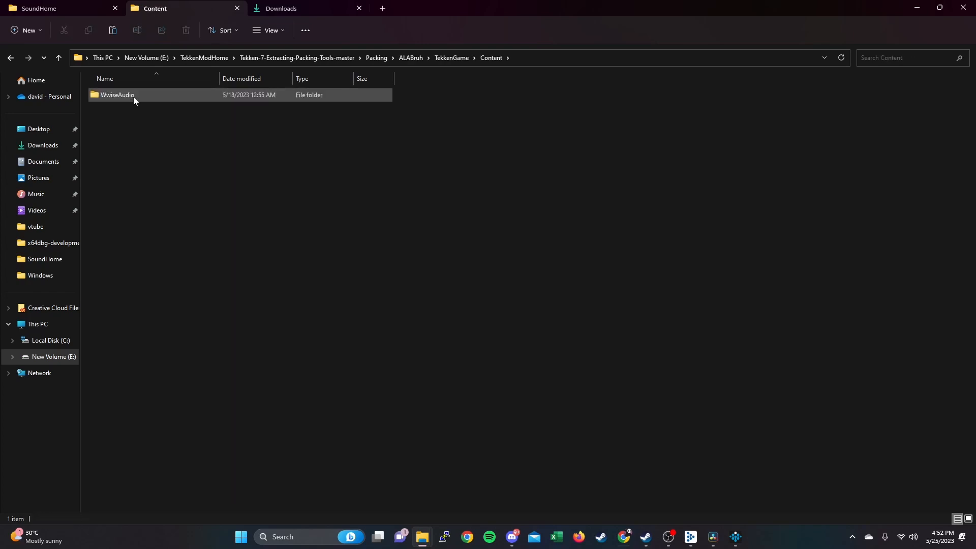
double_click(145, 98)
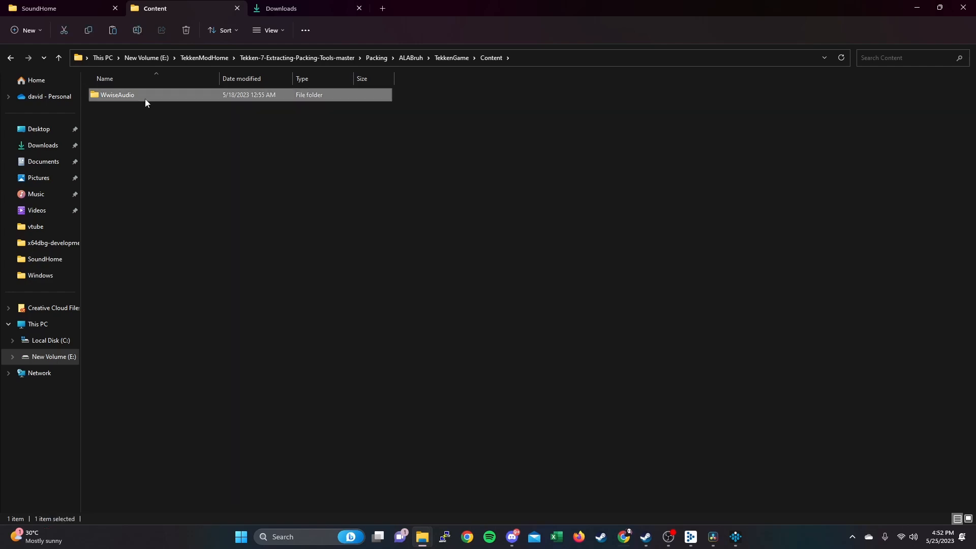
double_click(144, 99)
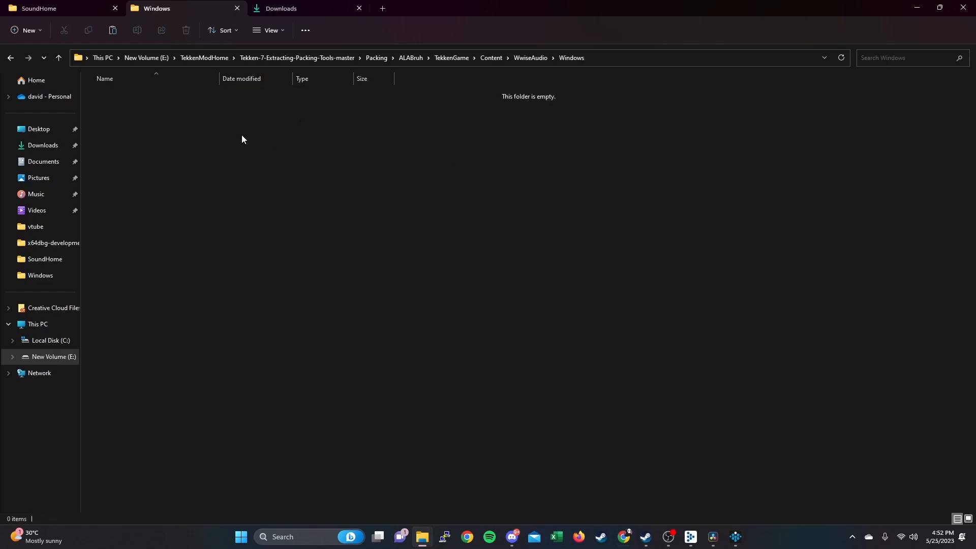
key(ctrl+v)
click(197, 112)
Rename the pasted sound bank to AkBankVoiceASA.bnk, accepting the extension change.
click(192, 93)
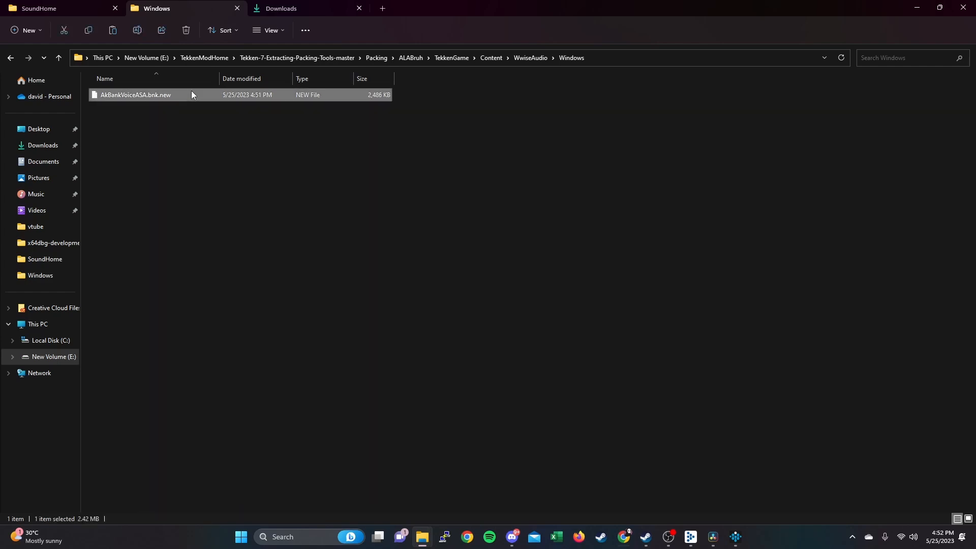
key(F2)
key(Right)
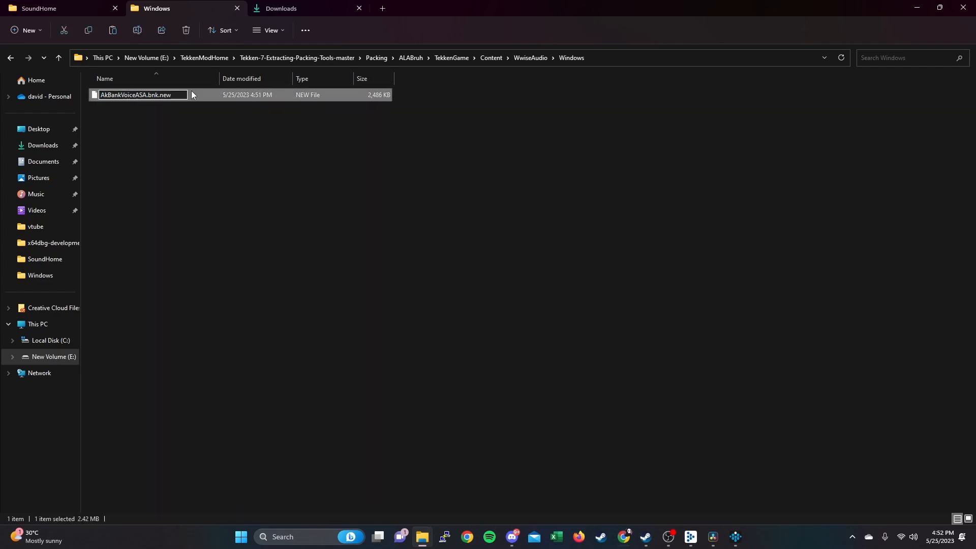
key(Delete)
key(Delete)
key(Return)
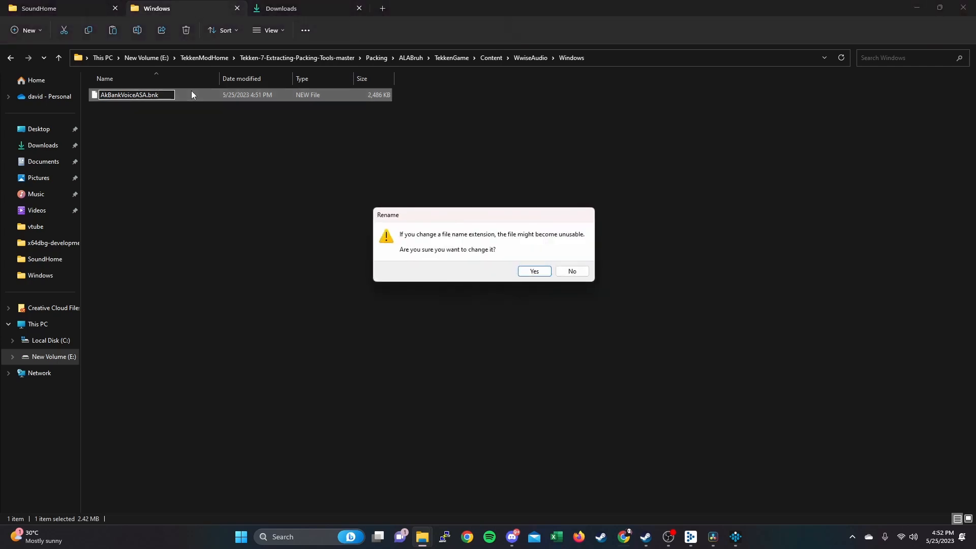
click(531, 271)
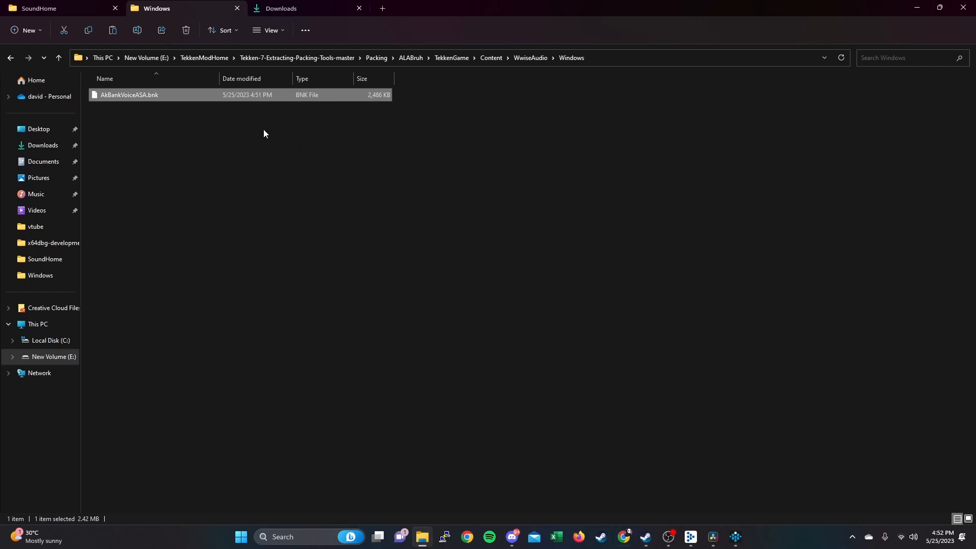
Return to the Packing folder and pack the ALABruh folder into a mod pak with Pak (Compressed).bat.
click(383, 62)
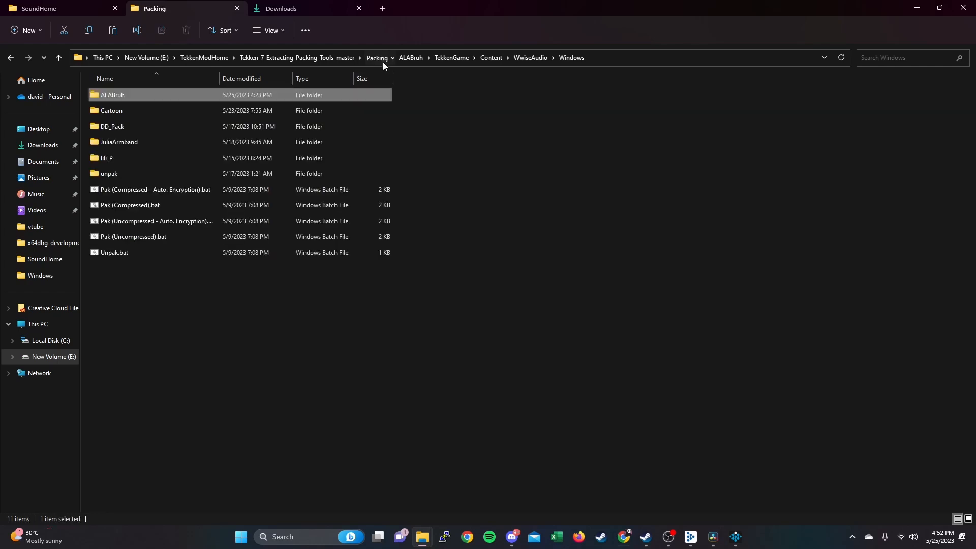
drag(132, 96, 205, 207)
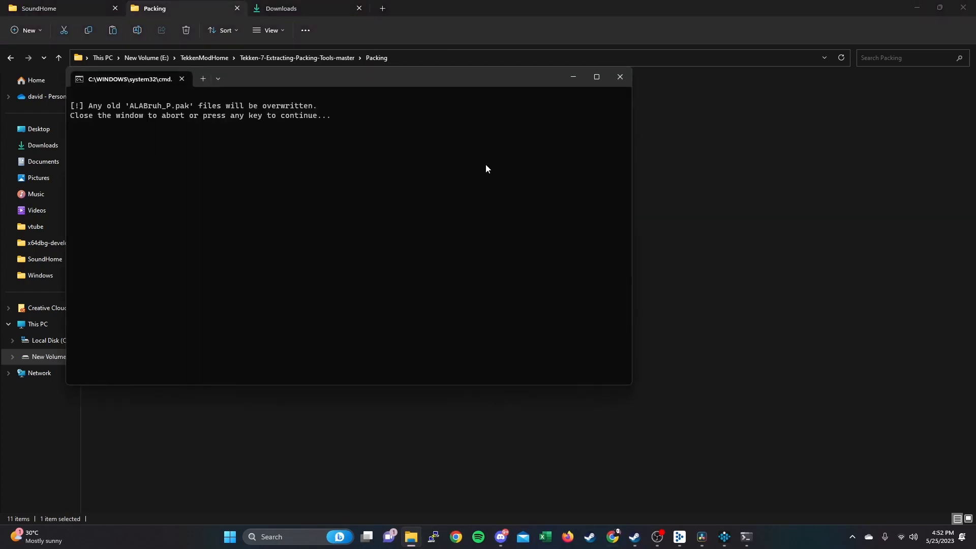
key(Return)
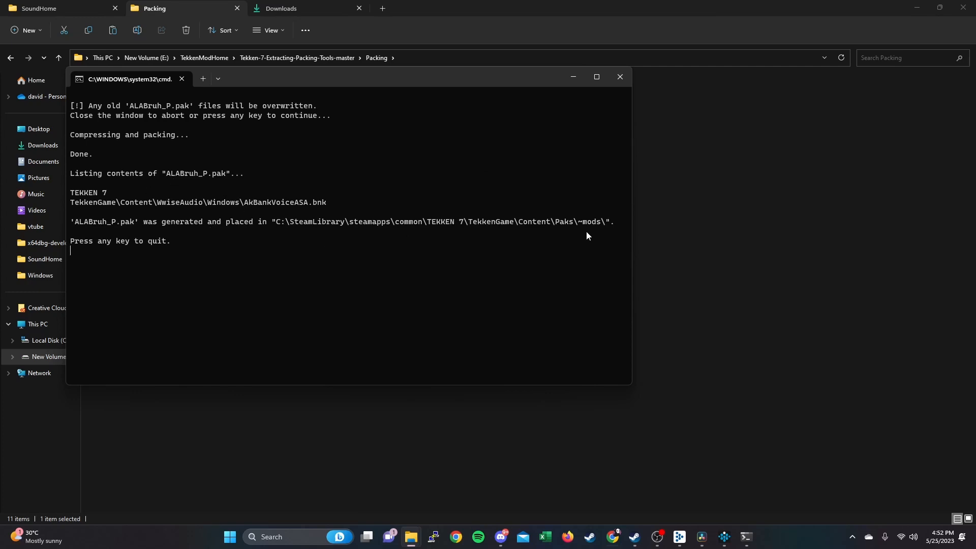
key(Return)
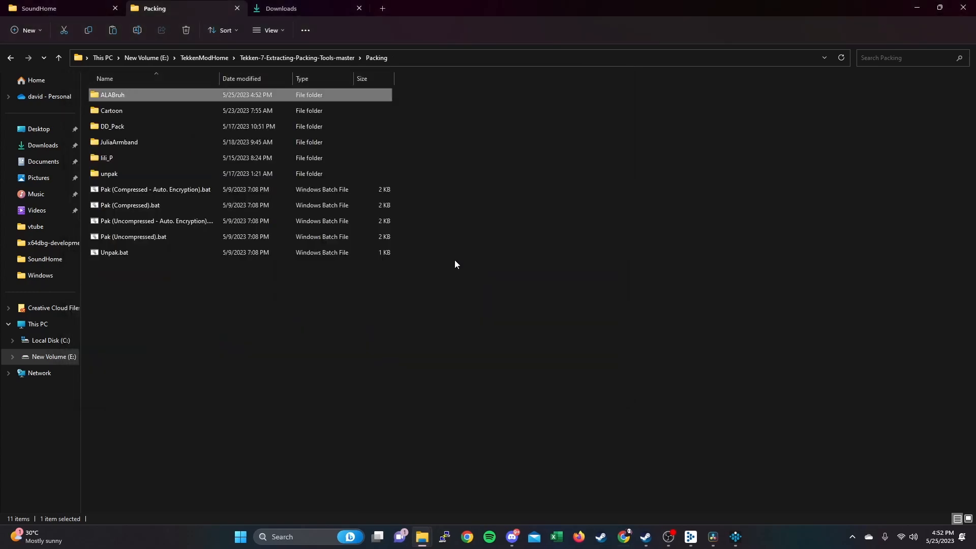